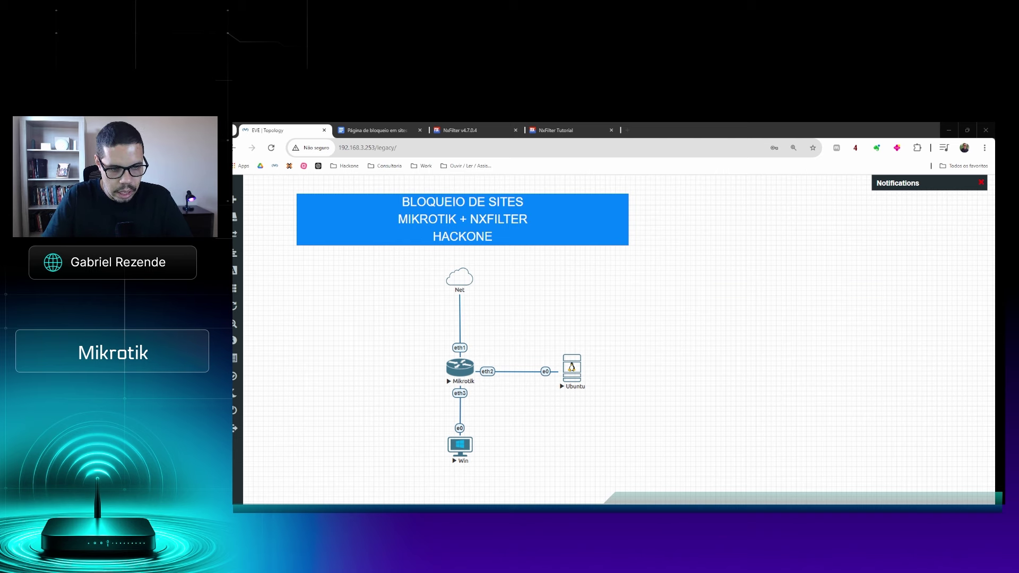
Leave the Net–Mikrotik–Ubuntu–Win lab topology and bring the Ubuntu server terminal forward
{"action": "key", "text": "alt+Tab"}
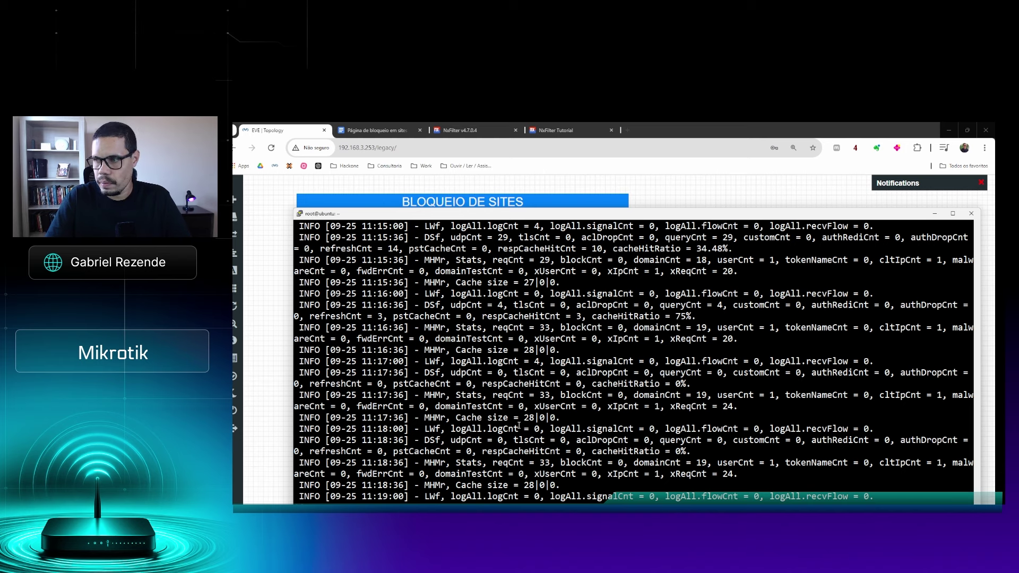
Stop the streaming NxFilter log, type apt update at the prompt, and clear the screen
{"action": "left_click_drag", "start_coordinate": [672, 214], "coordinate": [648, 157]}
{"action": "key", "text": "ctrl+c"}
{"action": "type", "text": "apt update"}
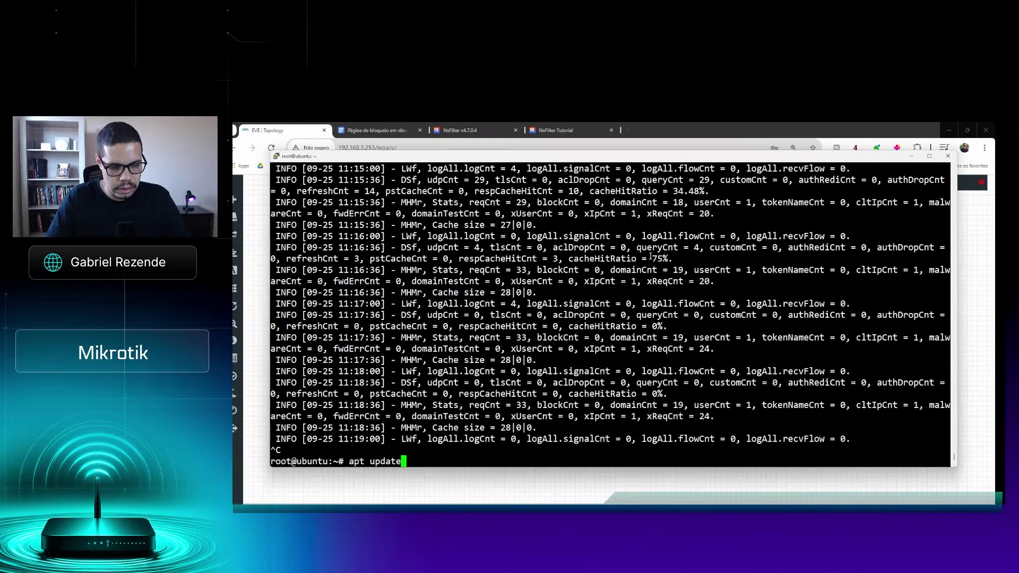
{"action": "key", "text": "ctrl+l"}
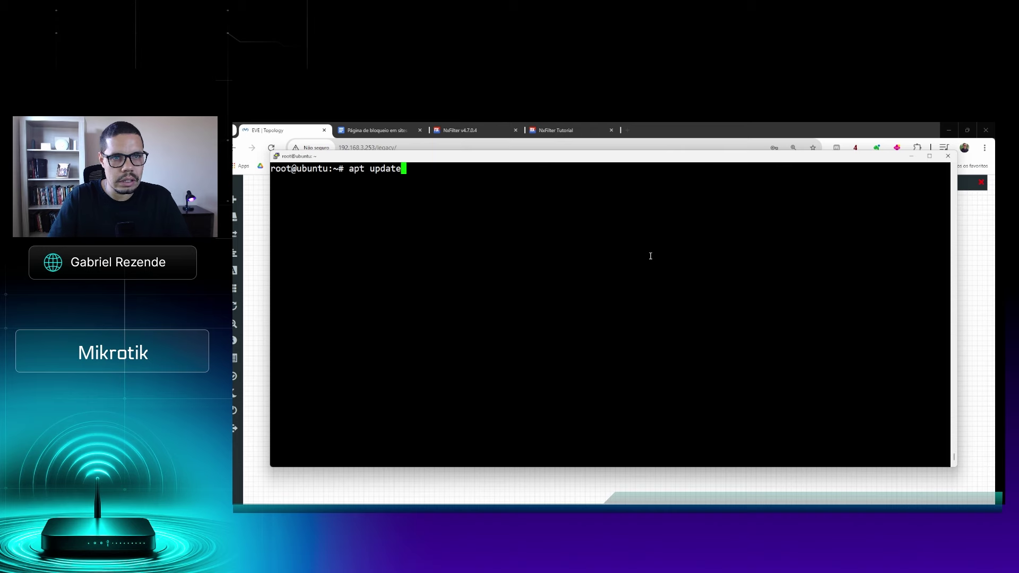
Copy the tutorial's install-nxfilter-ubuntu.sh bash auto-install command and paste it at the PuTTY prompt
{"action": "left_click", "coordinate": [481, 133]}
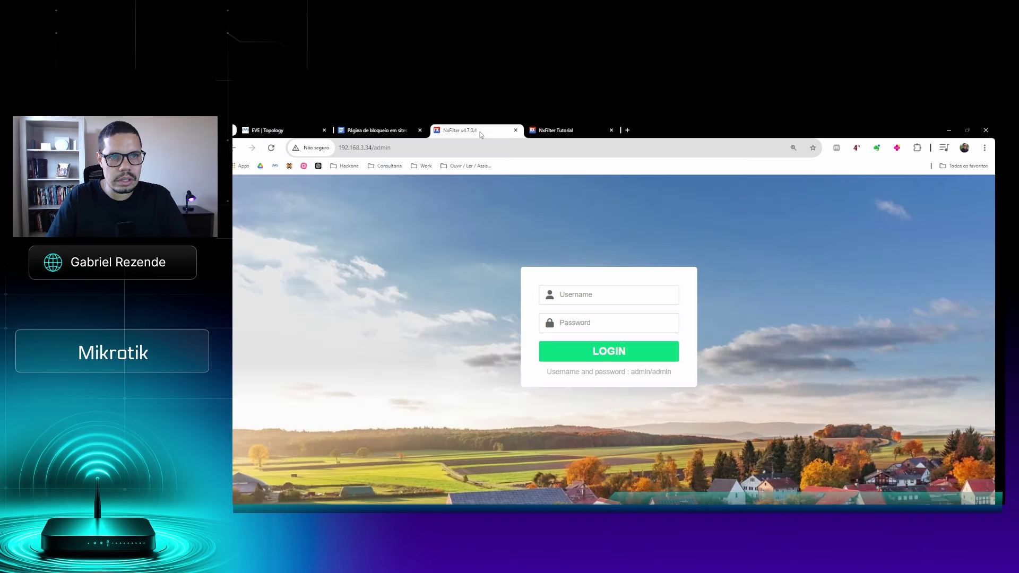
{"action": "left_click", "coordinate": [542, 128]}
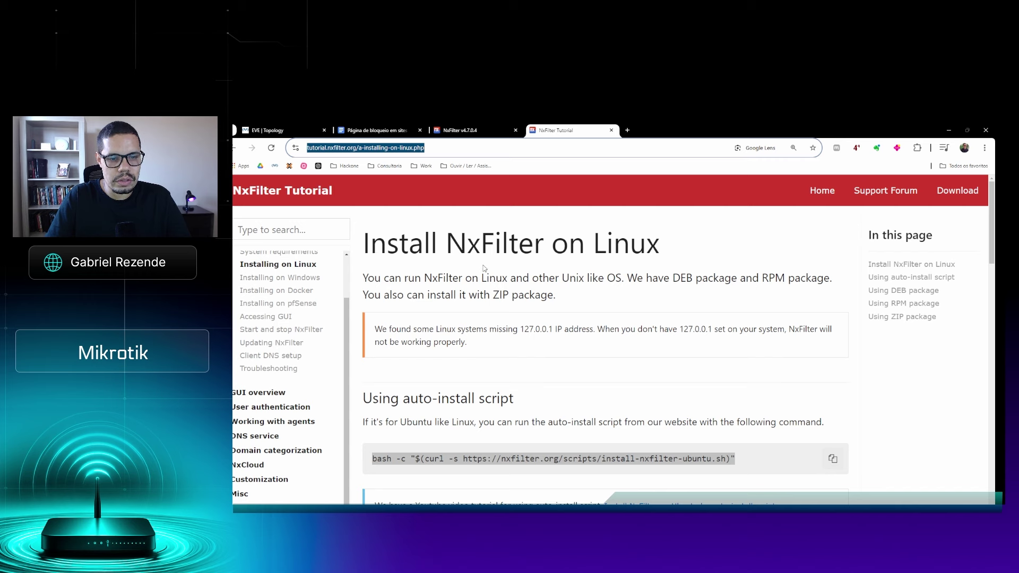
{"action": "left_click", "coordinate": [373, 462]}
{"action": "left_click_drag", "start_coordinate": [373, 462], "coordinate": [754, 461]}
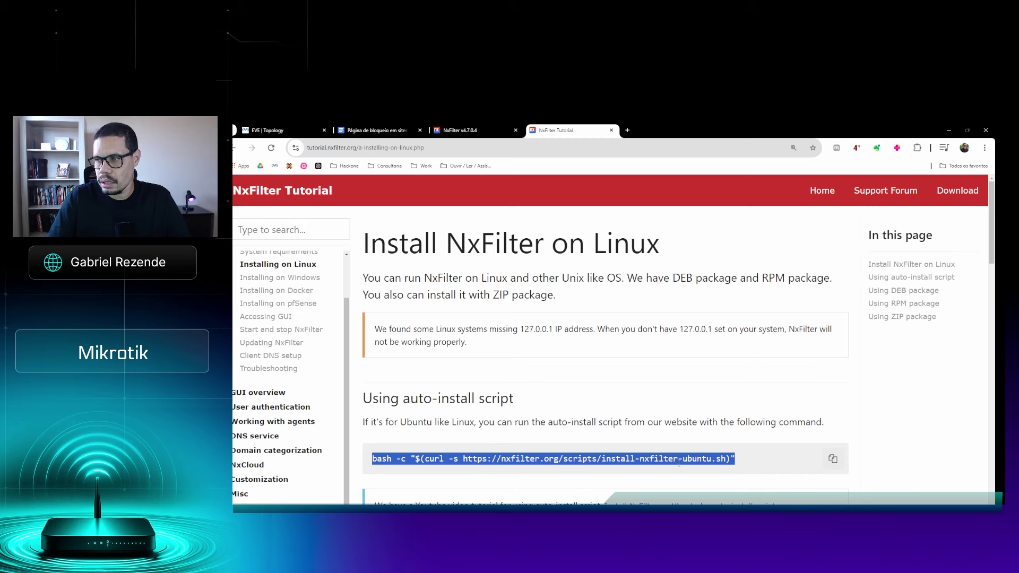
{"action": "scroll", "coordinate": [519, 467], "scroll_direction": "up", "scroll_amount": 6}
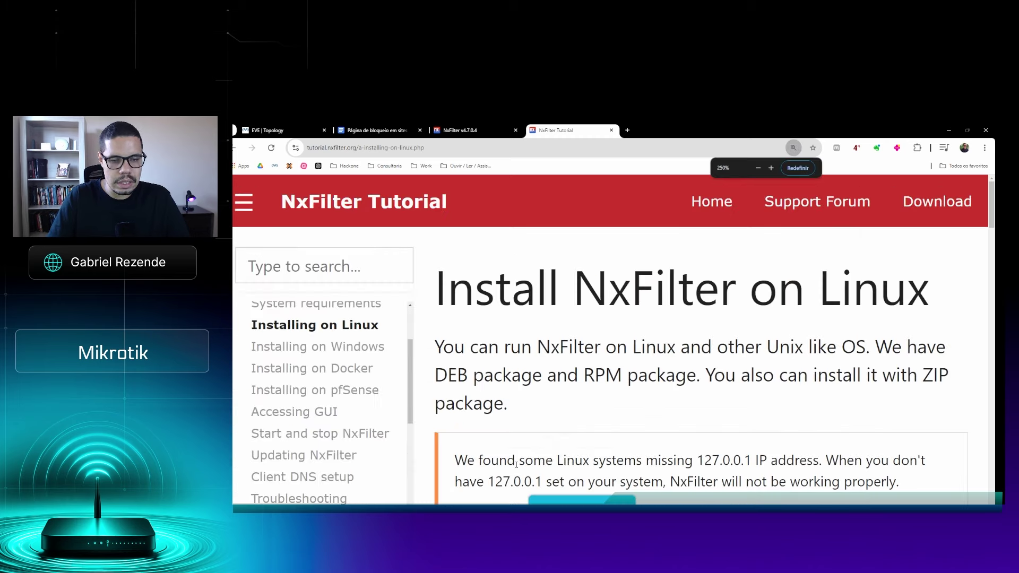
{"action": "scroll", "coordinate": [519, 467], "scroll_direction": "down", "scroll_amount": 2}
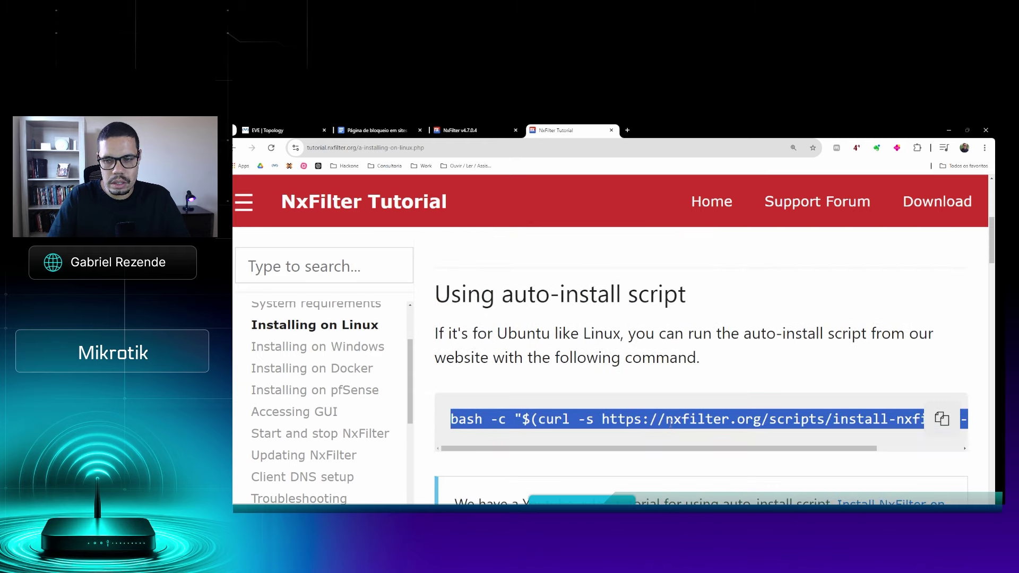
{"action": "scroll", "coordinate": [671, 427], "scroll_direction": "down", "scroll_amount": 1}
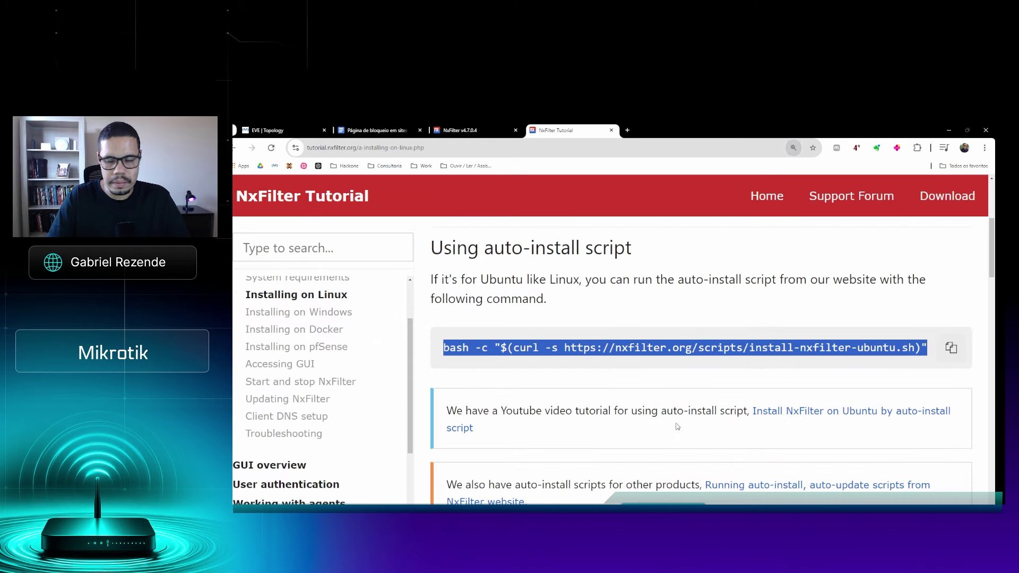
{"action": "key", "text": "alt+Tab"}
{"action": "right_click", "coordinate": [502, 349]}
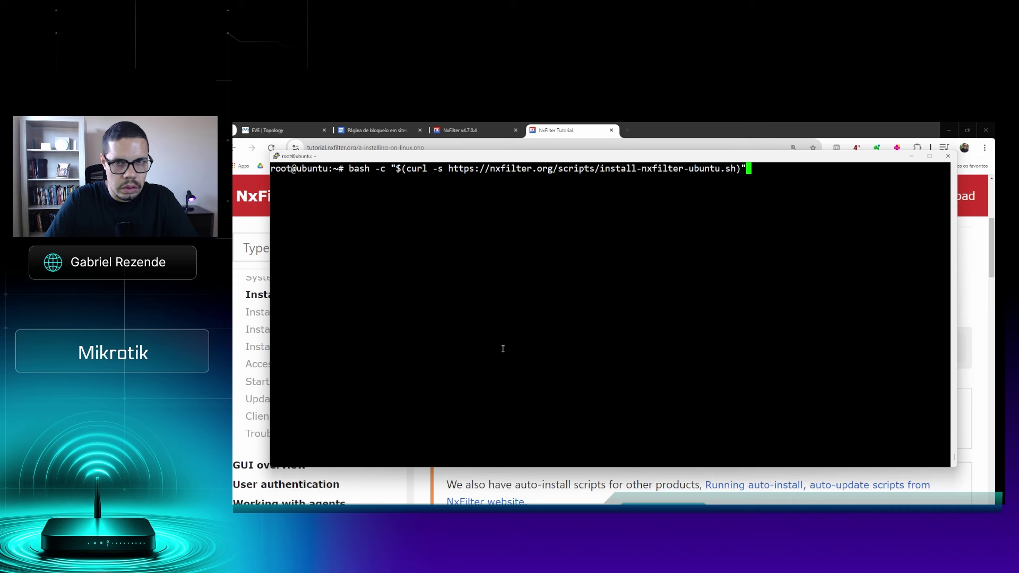
Recall tail -f /nxfilter/log/nxfilter.log at the prompt in place of the install command
{"action": "key", "text": "Up"}
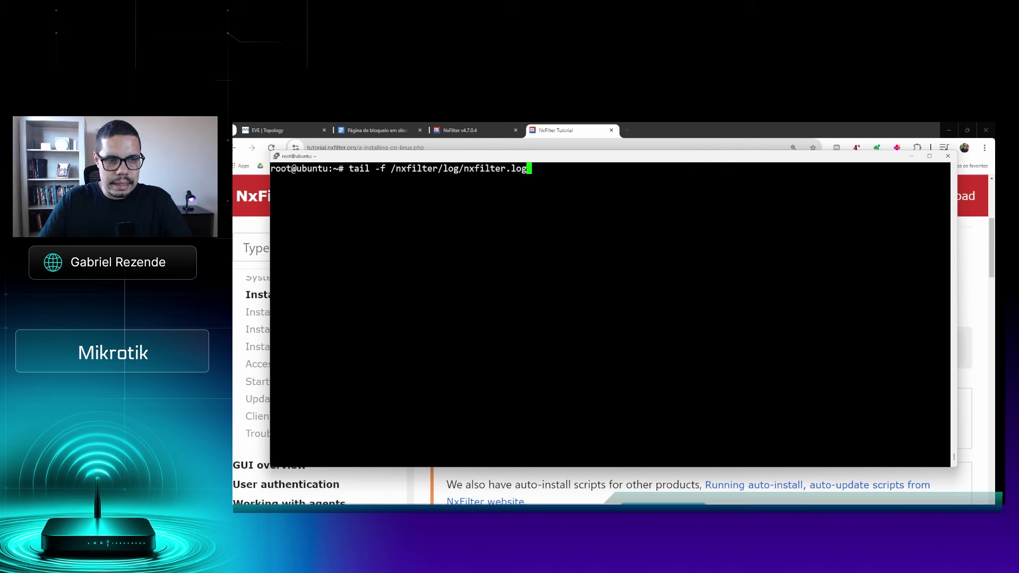
{"action": "left_click", "coordinate": [372, 503]}
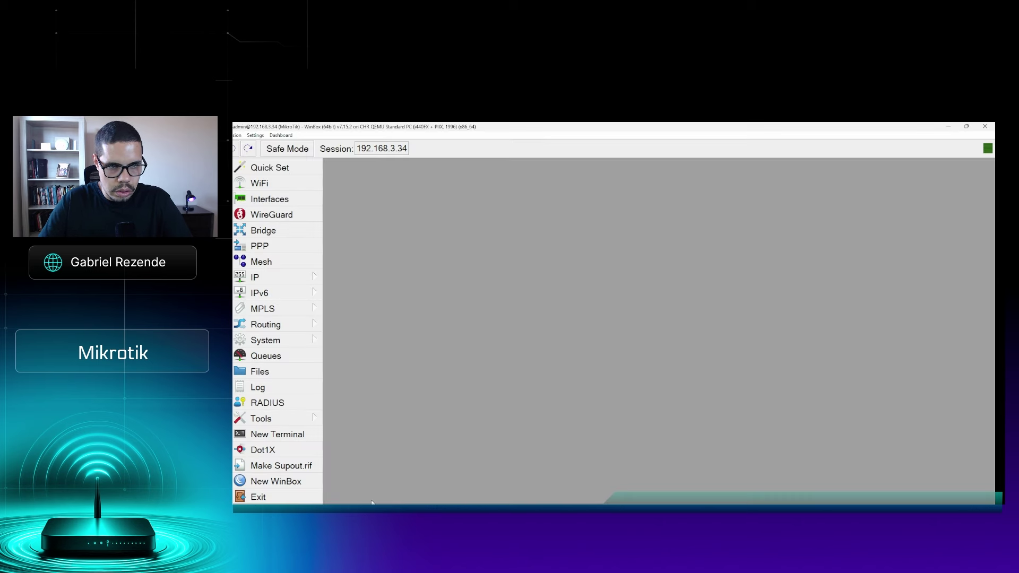
Show the IP > Firewall NAT rules maximized, with wider Protocol and Action columns
{"action": "left_click", "coordinate": [311, 278]}
{"action": "left_click", "coordinate": [371, 239]}
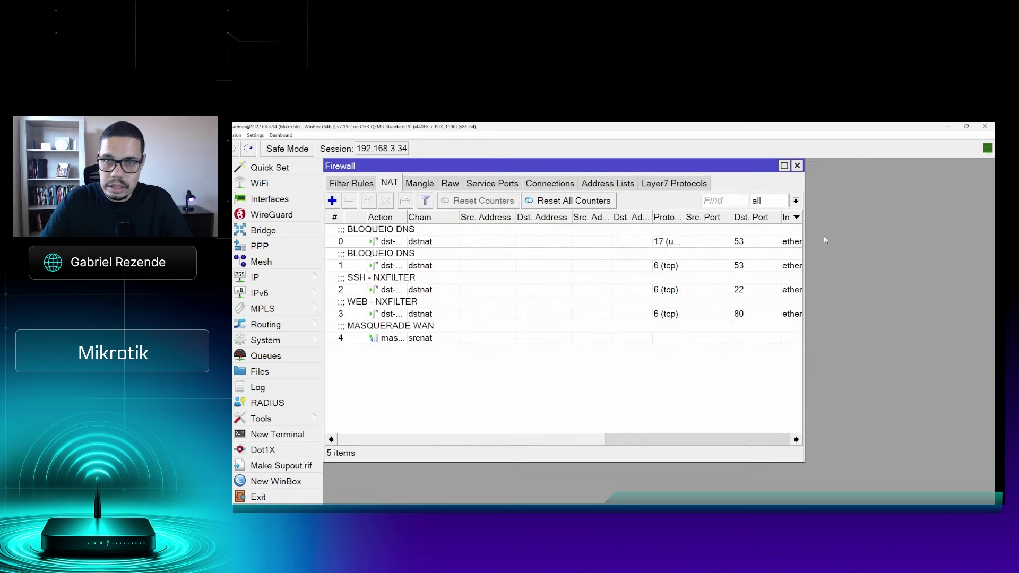
{"action": "left_click", "coordinate": [783, 166]}
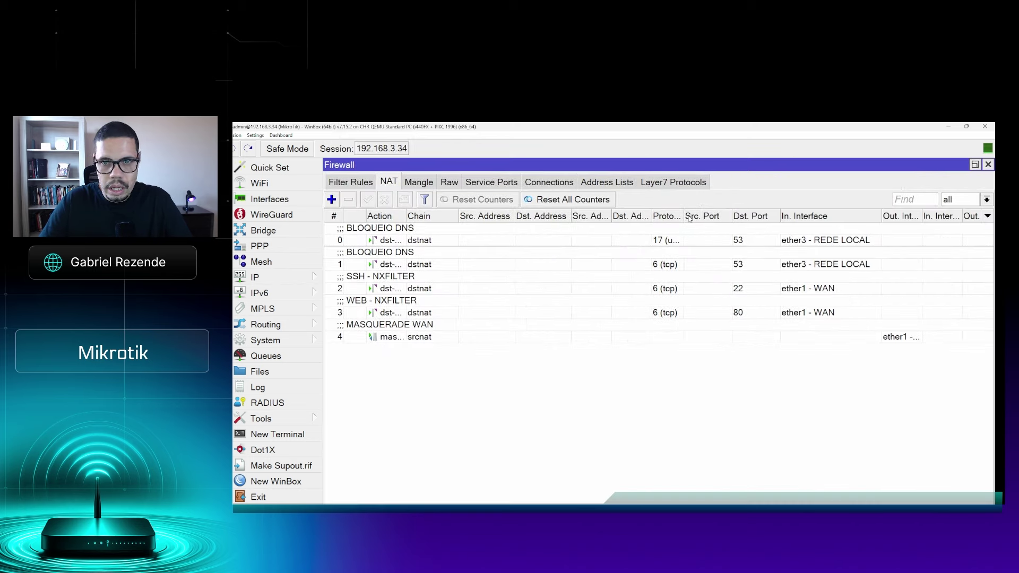
{"action": "left_click_drag", "start_coordinate": [684, 216], "coordinate": [708, 216]}
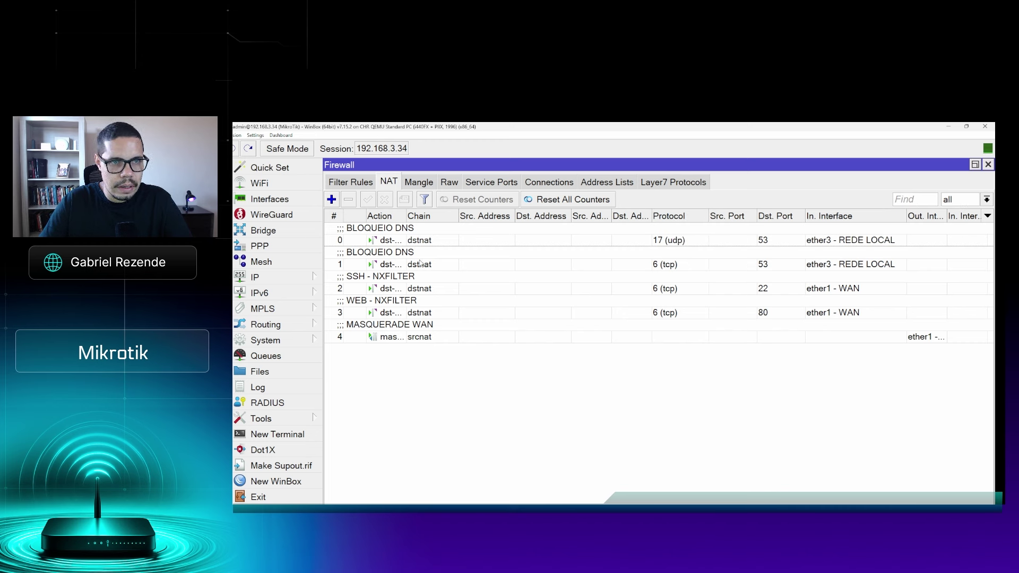
{"action": "left_click", "coordinate": [399, 243]}
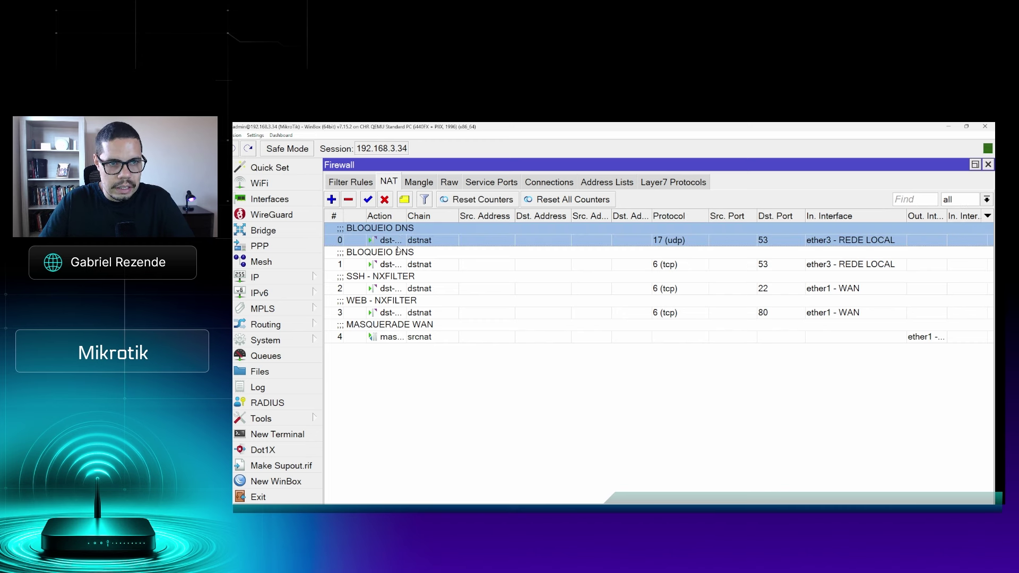
{"action": "left_click", "coordinate": [397, 264], "text": "ctrl"}
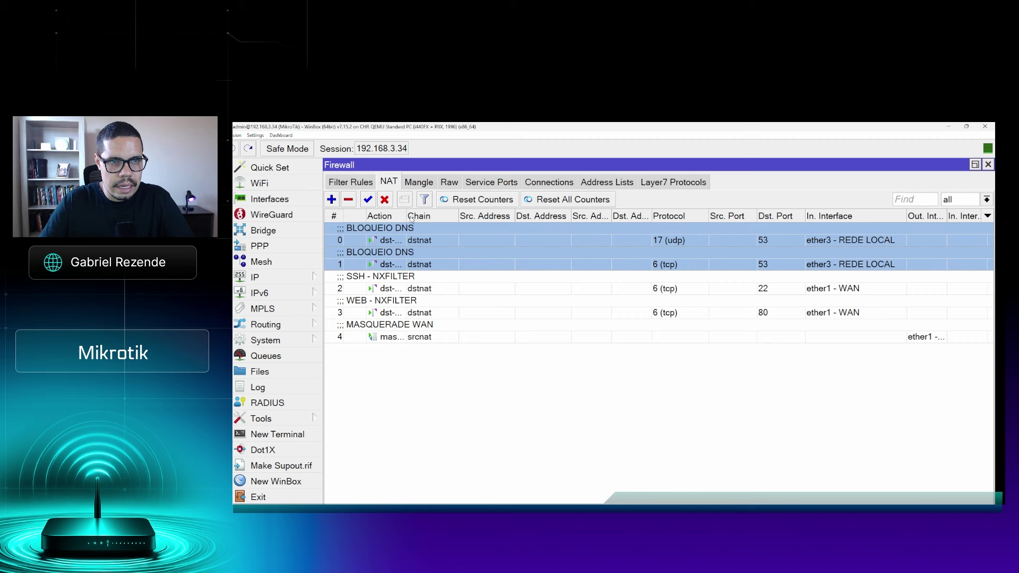
{"action": "left_click_drag", "start_coordinate": [407, 217], "coordinate": [421, 218]}
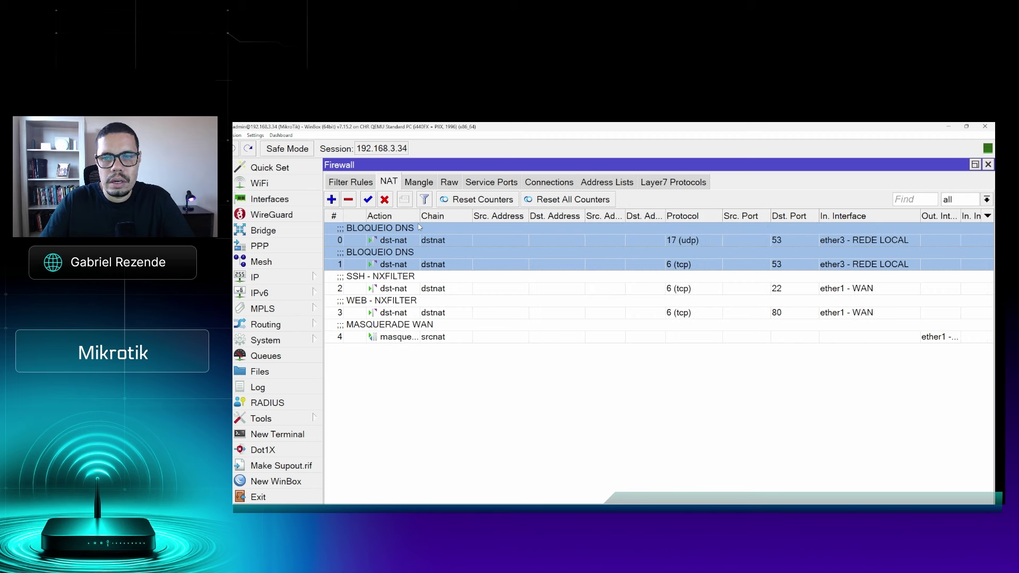
Open NAT rule 0, the udp DNS block, in its editor and shift it left
{"action": "left_click", "coordinate": [416, 241]}
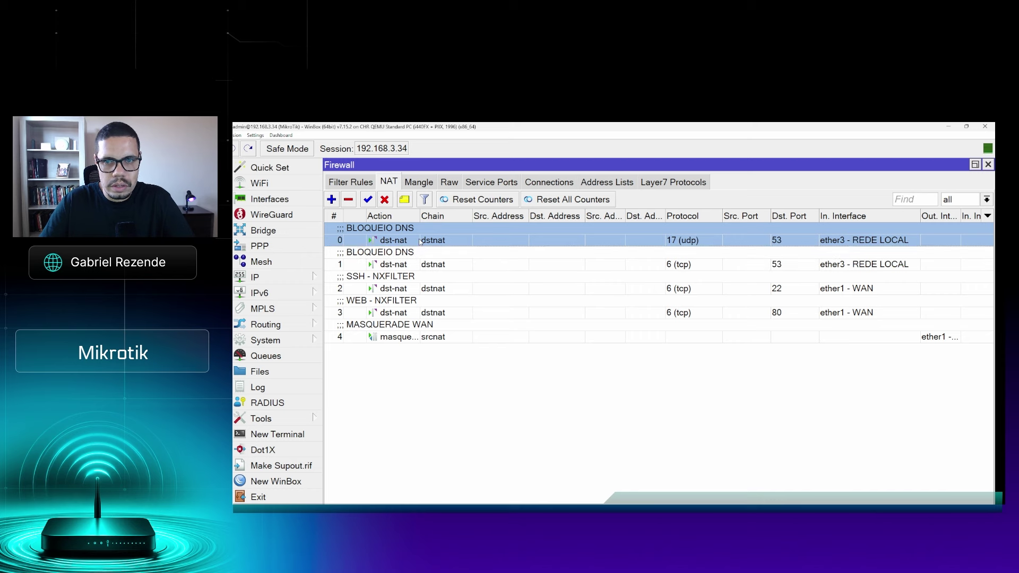
{"action": "double_click", "coordinate": [420, 242]}
{"action": "left_click_drag", "start_coordinate": [746, 164], "coordinate": [555, 163]}
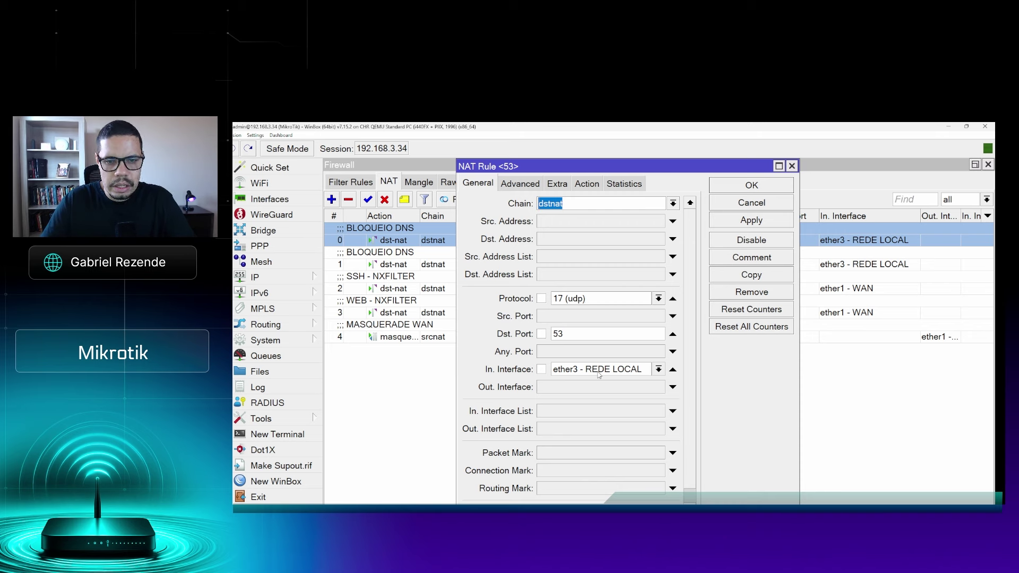
Keep In. Interface as ether3 - REDE LOCAL and clear the In. Interface List condition
{"action": "left_click", "coordinate": [658, 370]}
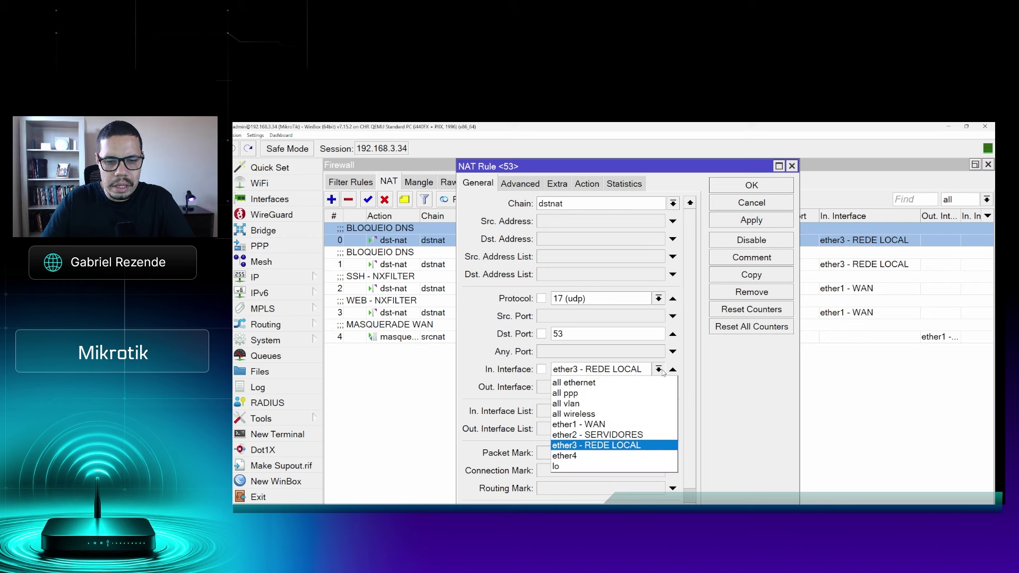
{"action": "left_click", "coordinate": [658, 369]}
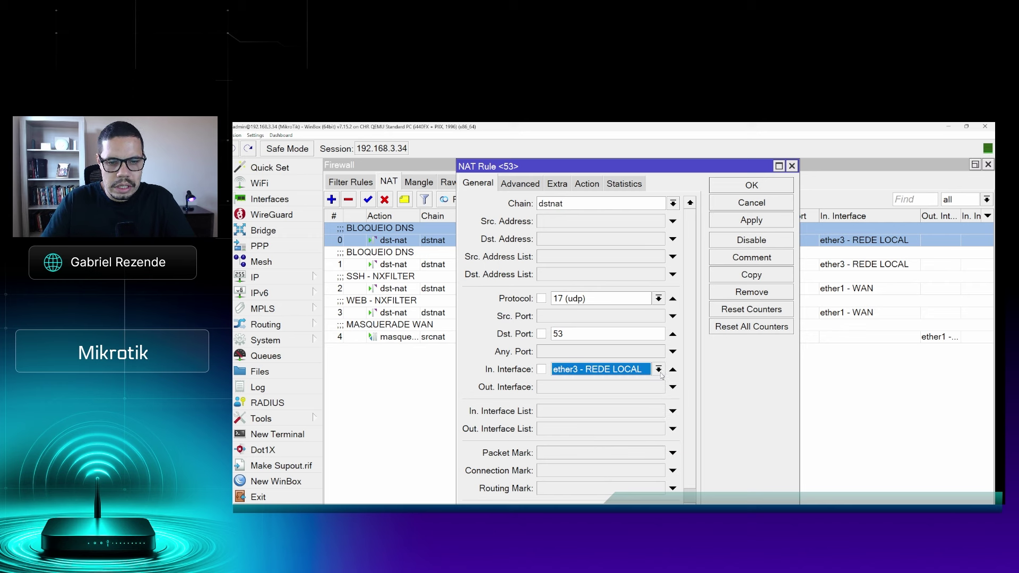
{"action": "left_click", "coordinate": [621, 412]}
{"action": "left_click", "coordinate": [673, 410]}
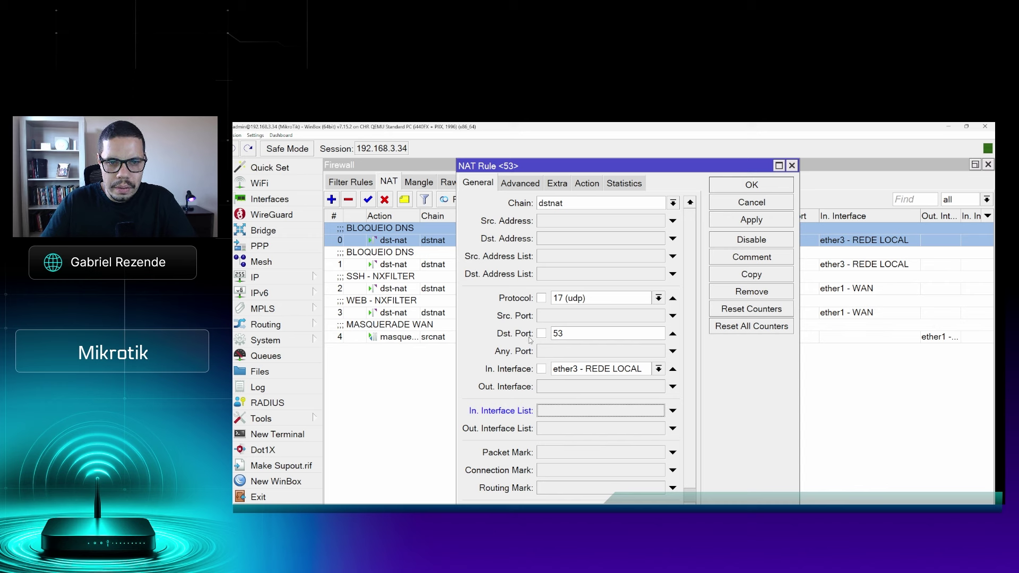
Confirm the Action tab redirects to 10.0.0.254, then close the rule with OK
{"action": "left_click", "coordinate": [522, 184]}
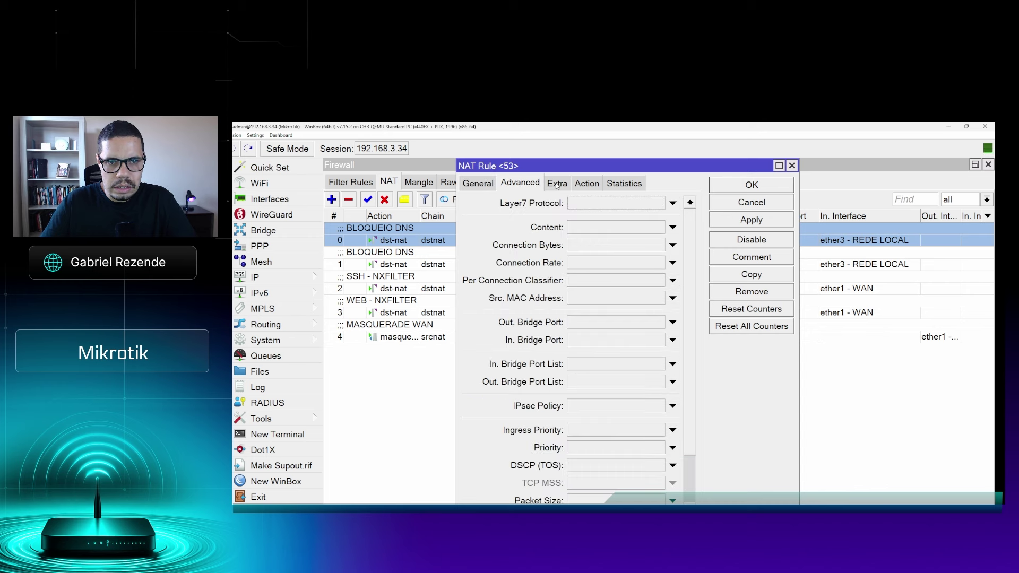
{"action": "left_click", "coordinate": [557, 183]}
{"action": "left_click", "coordinate": [587, 184]}
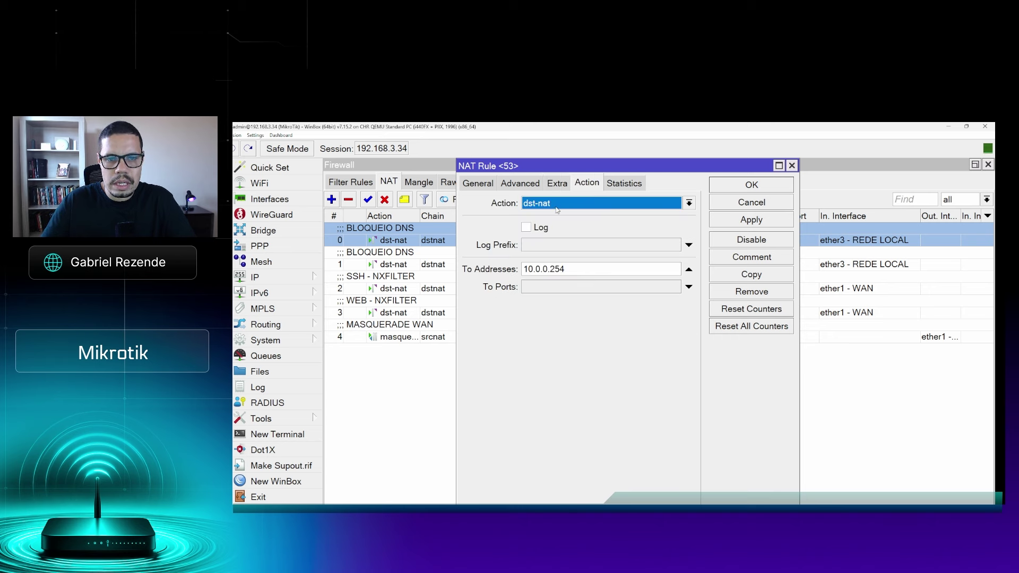
{"action": "left_click_drag", "start_coordinate": [569, 268], "coordinate": [481, 274]}
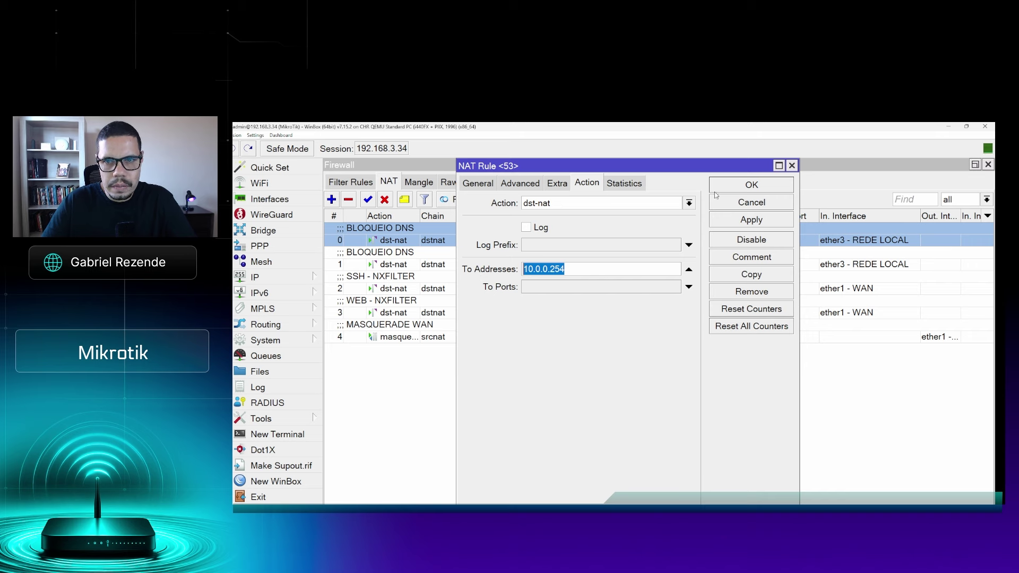
{"action": "left_click", "coordinate": [734, 187]}
{"action": "left_click", "coordinate": [735, 267]}
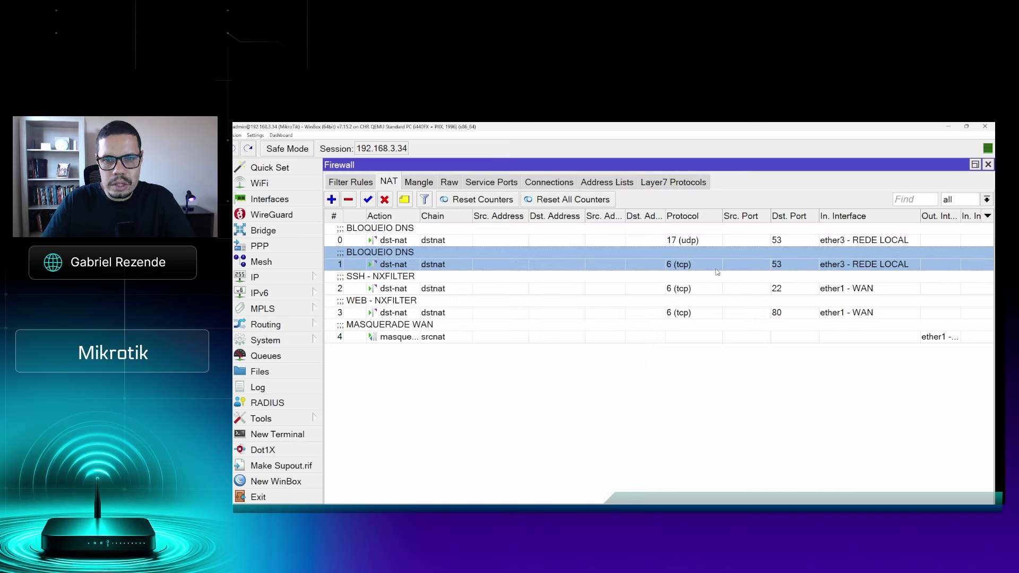
{"action": "double_click", "coordinate": [684, 266]}
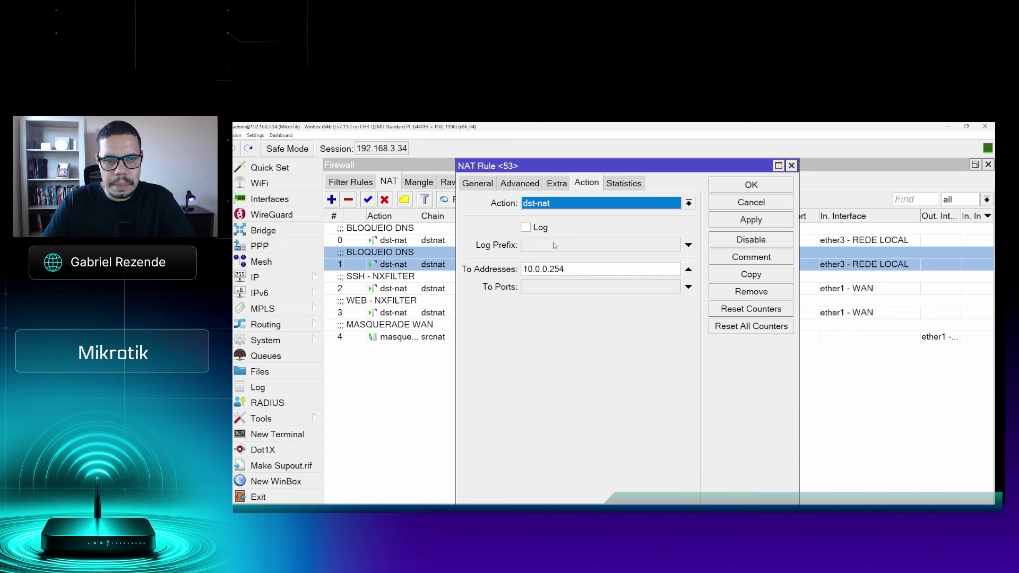
{"action": "left_click", "coordinate": [482, 189]}
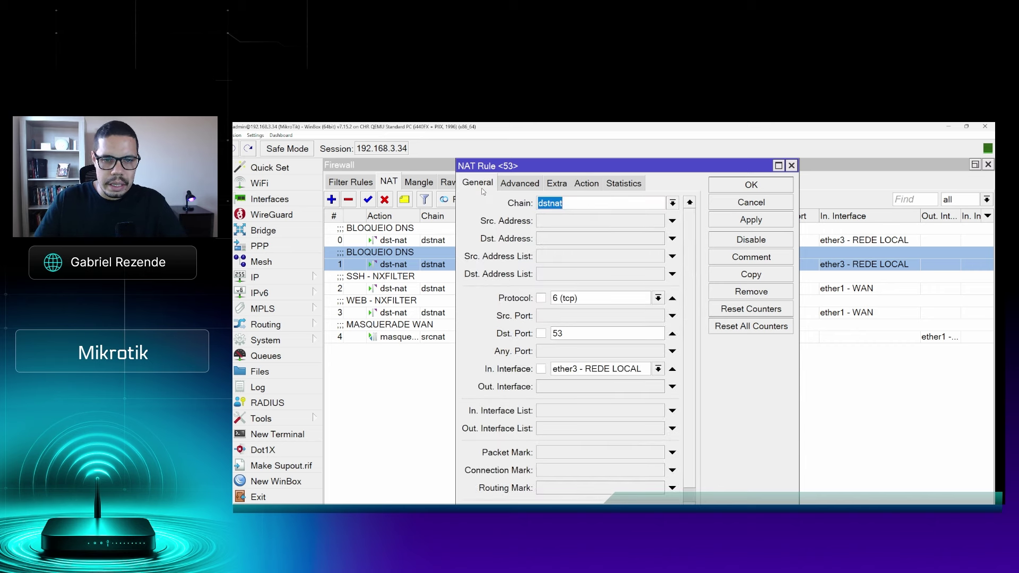
{"action": "left_click", "coordinate": [741, 190]}
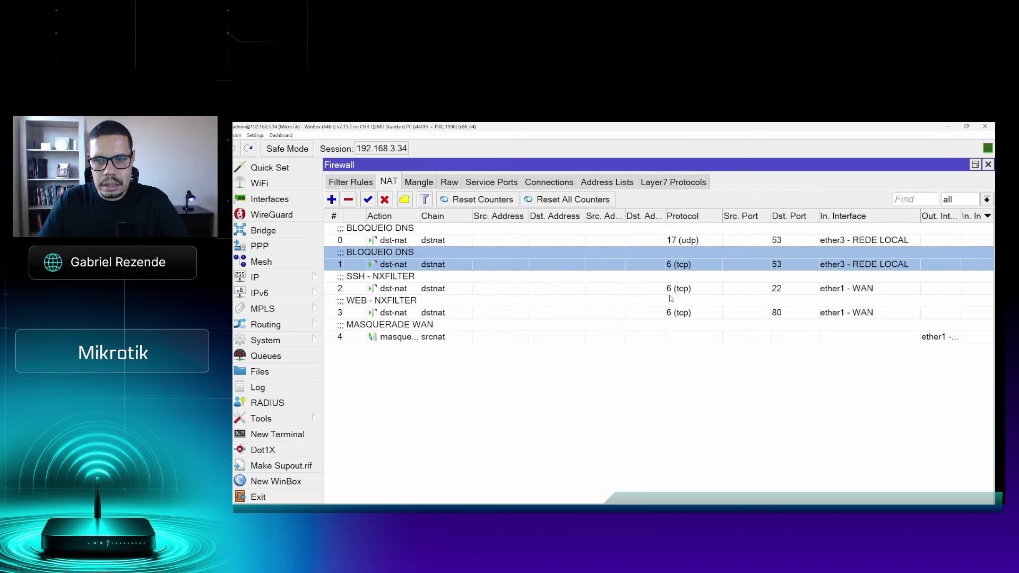
{"action": "left_click", "coordinate": [613, 291]}
{"action": "left_click", "coordinate": [490, 308]}
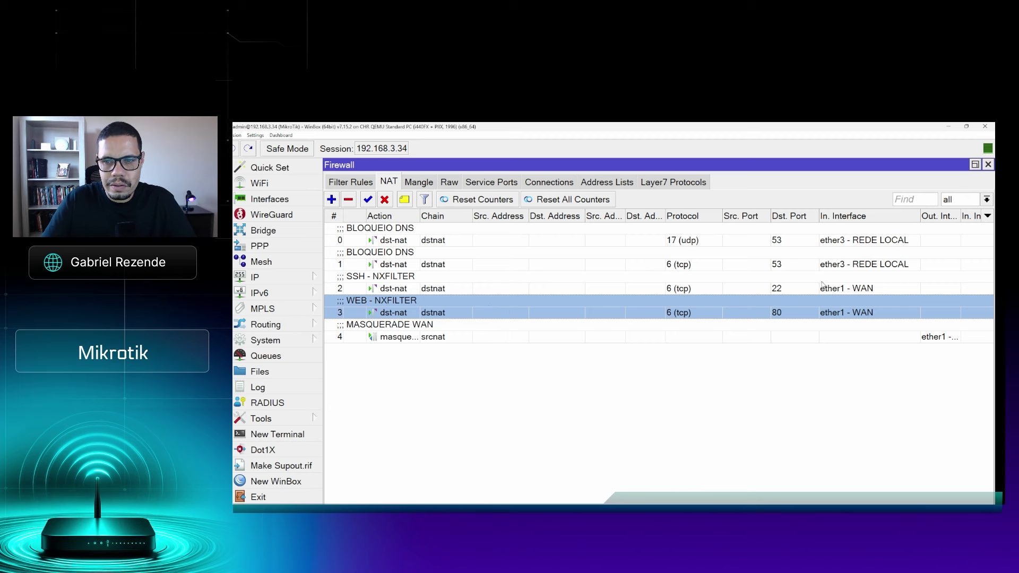
{"action": "left_click", "coordinate": [822, 287]}
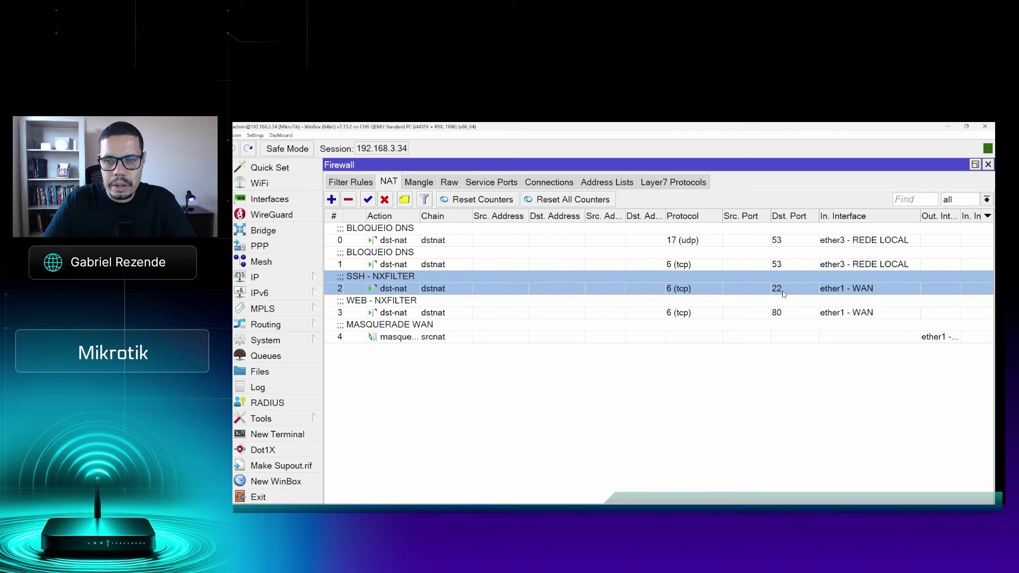
{"action": "double_click", "coordinate": [783, 291]}
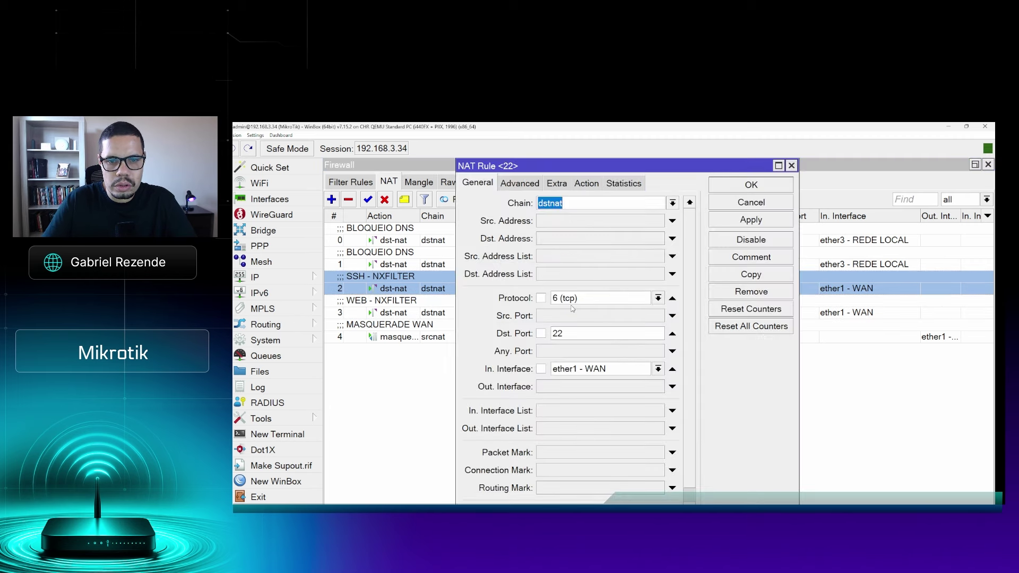
{"action": "left_click", "coordinate": [587, 183]}
{"action": "left_click_drag", "start_coordinate": [570, 269], "coordinate": [477, 268]}
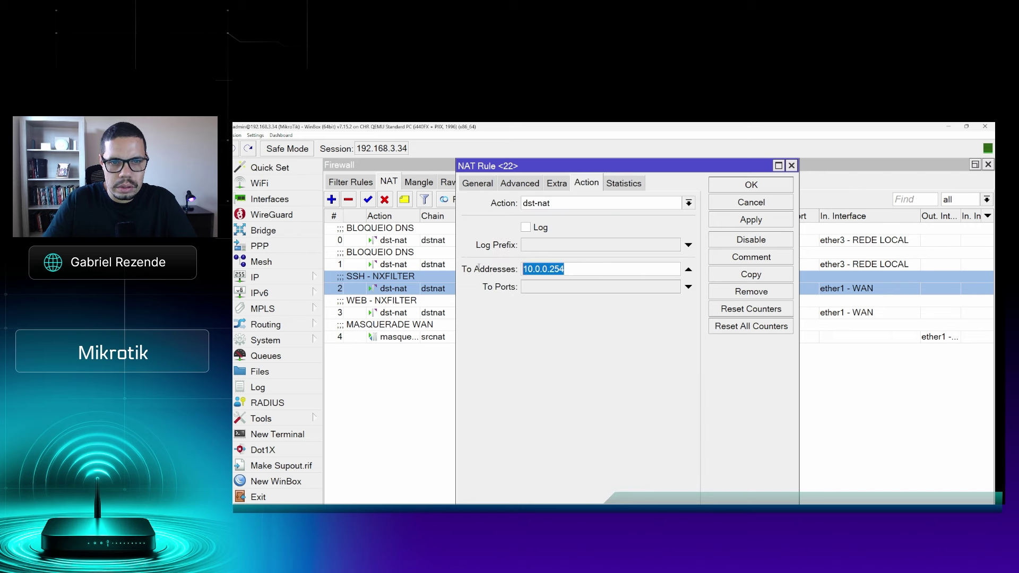
{"action": "left_click", "coordinate": [766, 187]}
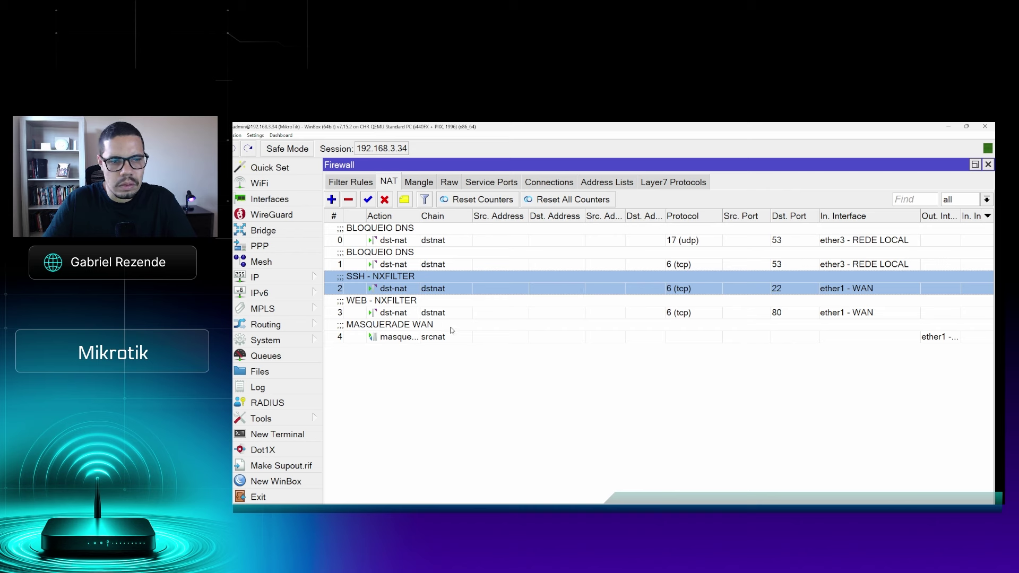
{"action": "left_click", "coordinate": [436, 315]}
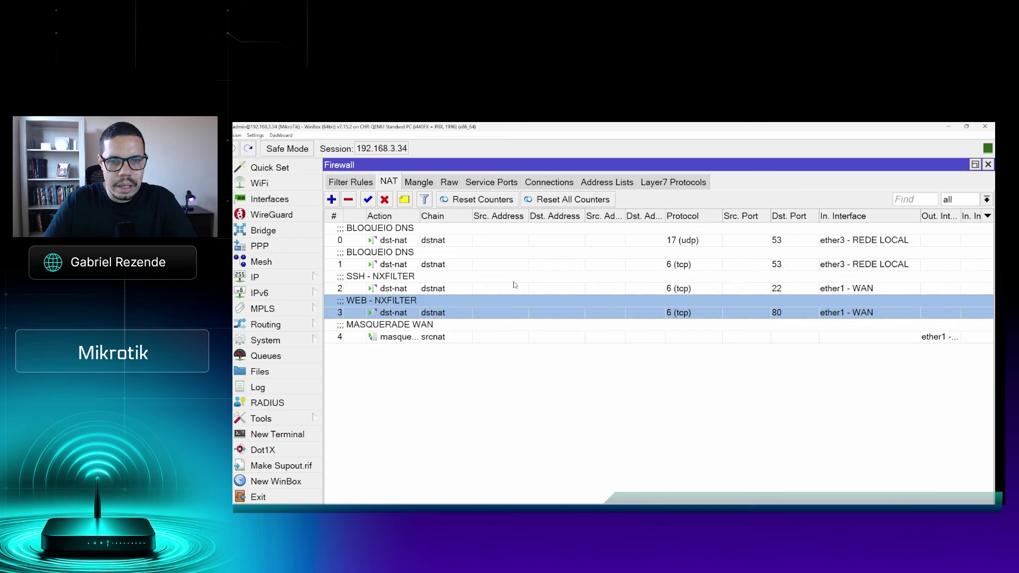
{"action": "double_click", "coordinate": [516, 316]}
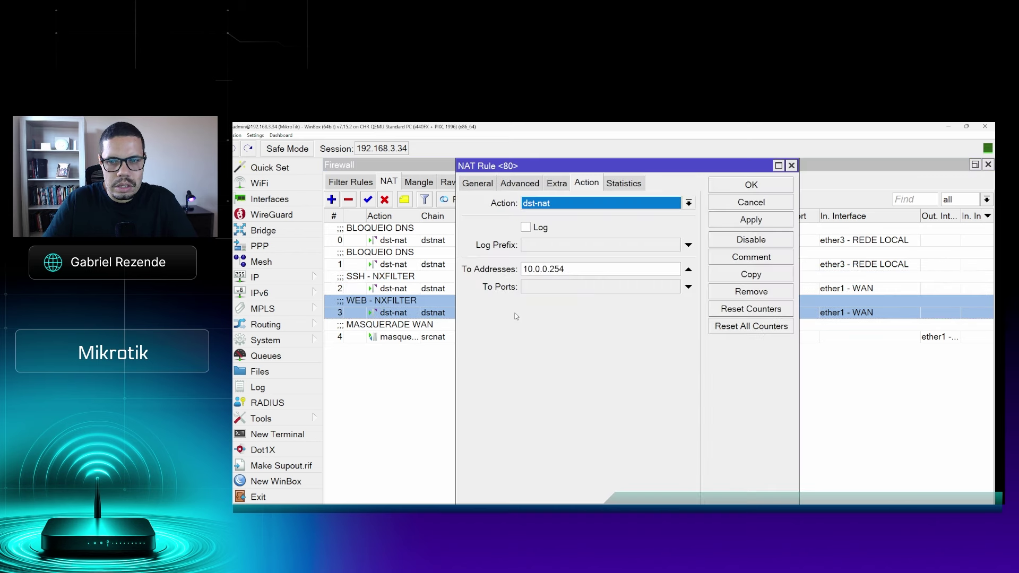
{"action": "left_click", "coordinate": [478, 187]}
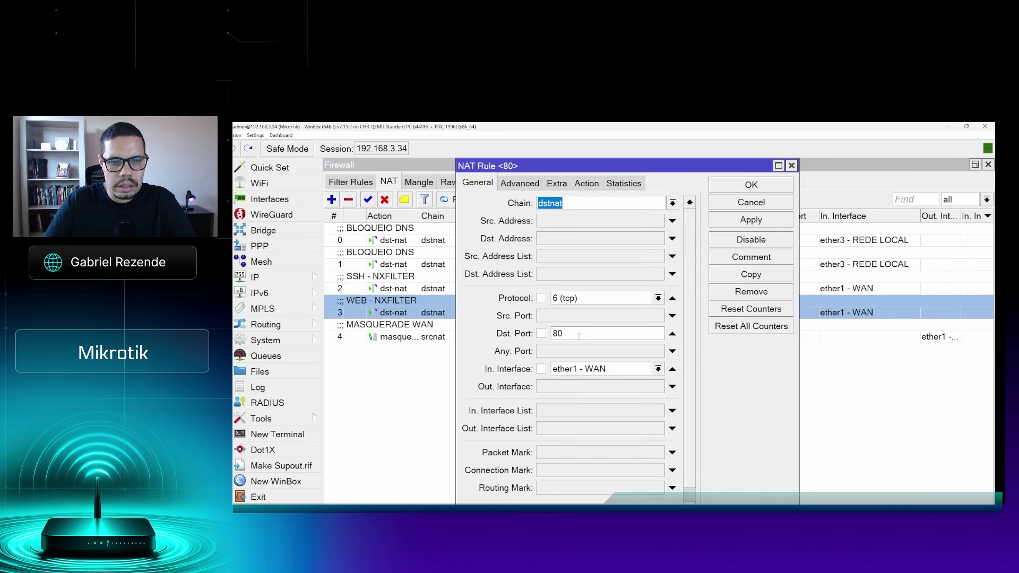
{"action": "left_click", "coordinate": [588, 186]}
{"action": "left_click", "coordinate": [751, 185]}
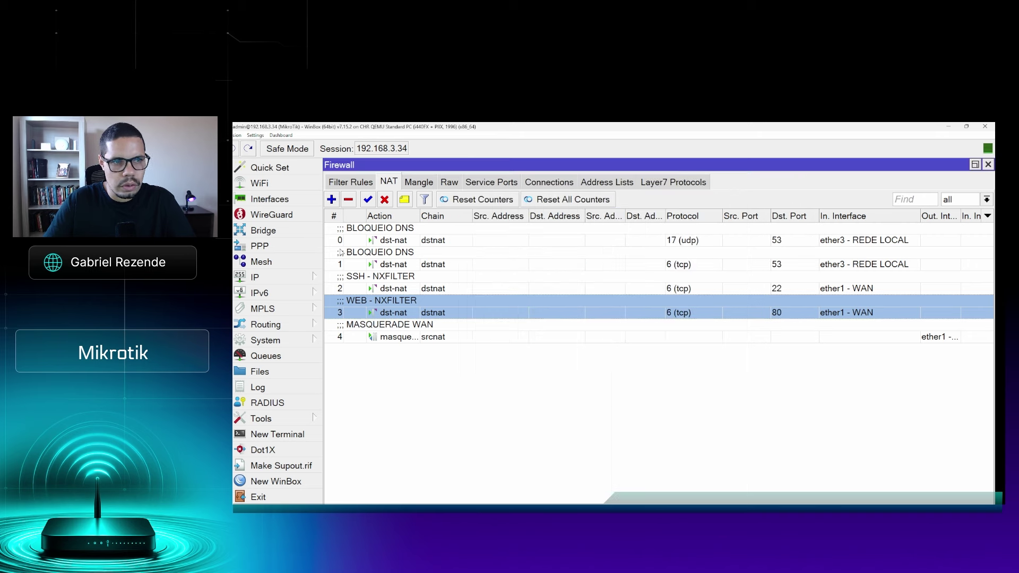
{"action": "left_click", "coordinate": [306, 279]}
{"action": "left_click", "coordinate": [351, 148]}
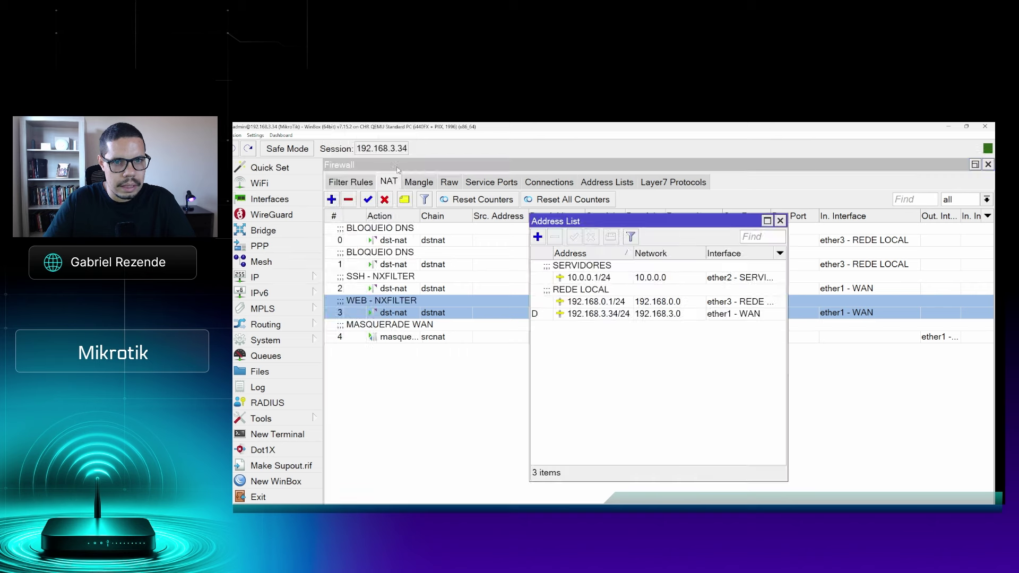
{"action": "left_click", "coordinate": [613, 314]}
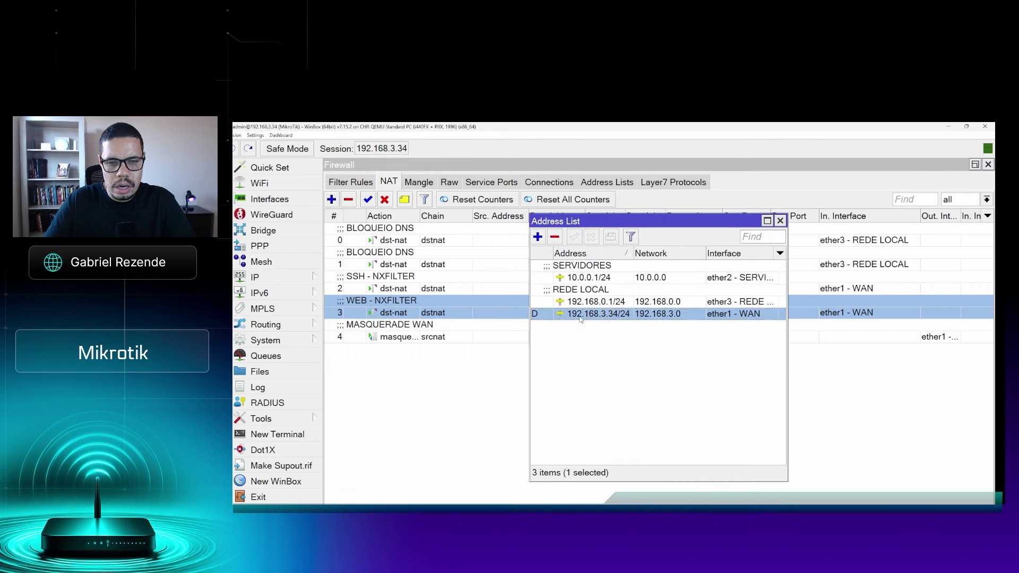
{"action": "double_click", "coordinate": [609, 304]}
{"action": "left_click", "coordinate": [731, 315]}
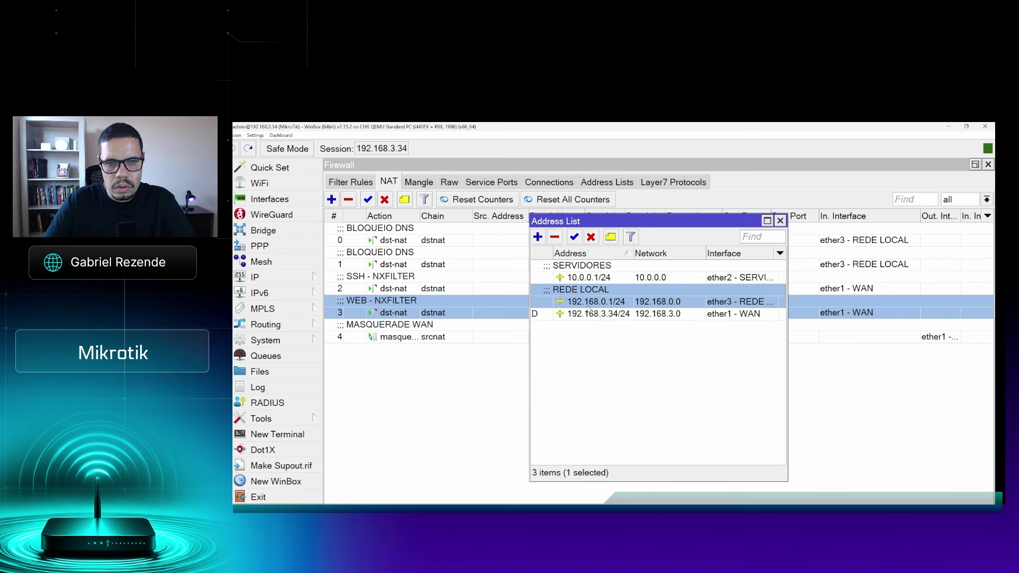
{"action": "left_click", "coordinate": [577, 279]}
{"action": "mouse_move", "coordinate": [576, 279]}
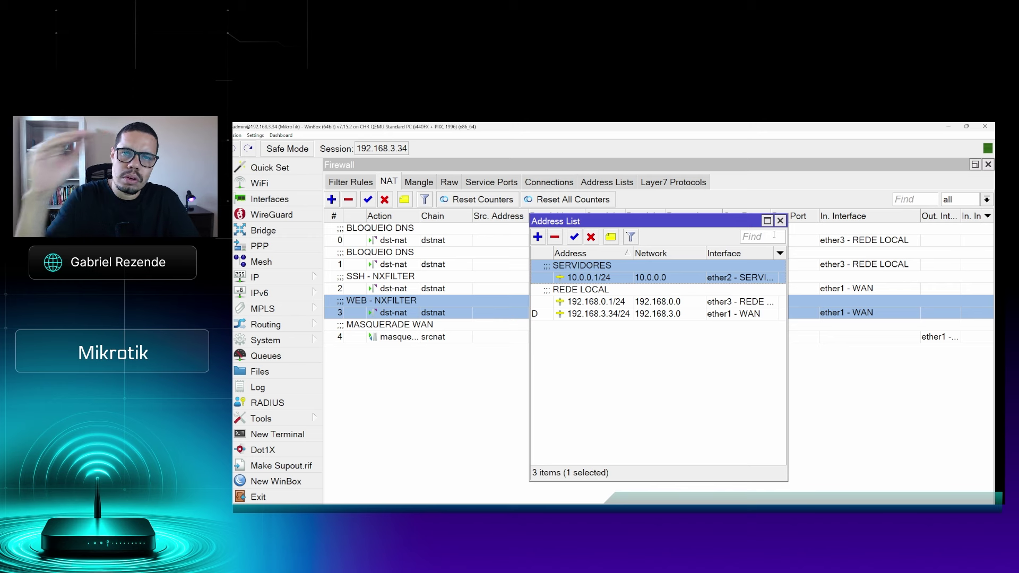
{"action": "left_click", "coordinate": [616, 290]}
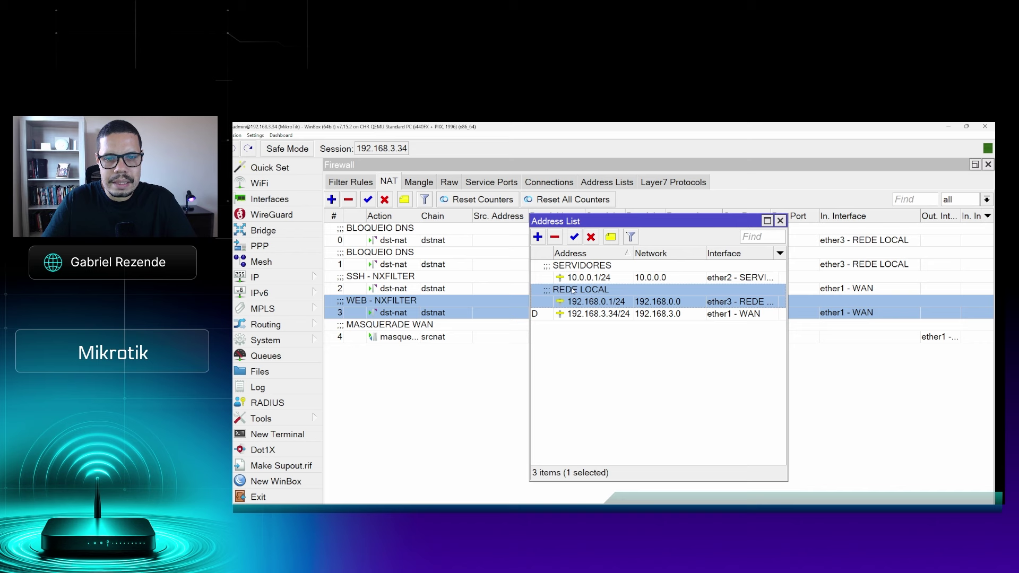
{"action": "left_click", "coordinate": [780, 221]}
{"action": "left_click", "coordinate": [602, 242]}
{"action": "left_click", "coordinate": [598, 265]}
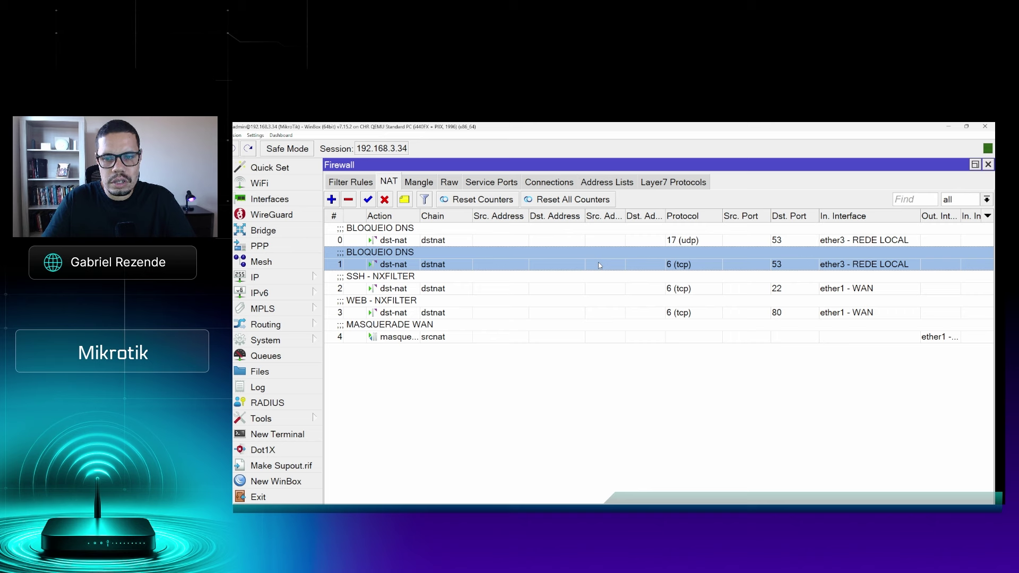
Toggle the first BLOQUEIO DNS rule off and back on, leaving it enabled
{"action": "left_click", "coordinate": [451, 338]}
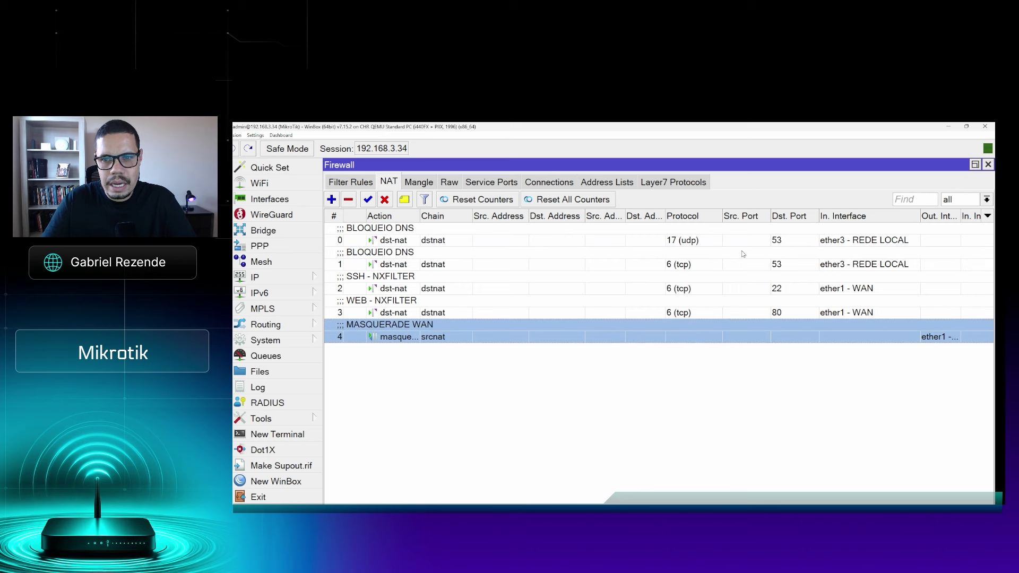
{"action": "left_click", "coordinate": [710, 234]}
{"action": "left_click", "coordinate": [714, 262]}
{"action": "double_click", "coordinate": [711, 241]}
{"action": "left_click", "coordinate": [712, 243]}
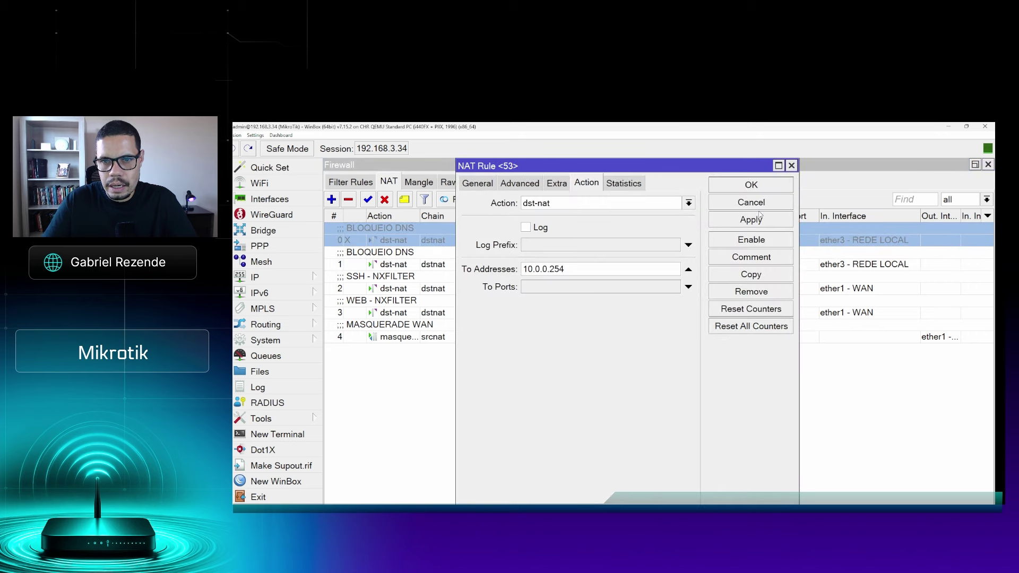
{"action": "left_click", "coordinate": [752, 241]}
{"action": "left_click", "coordinate": [742, 188]}
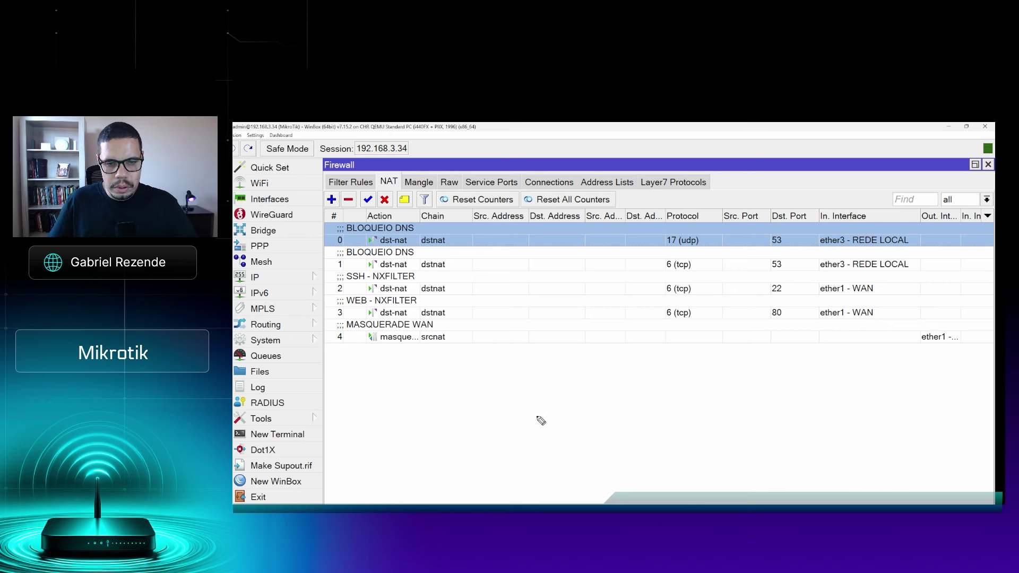
Hand-write 'DNS: 10.0.0.254' with 8.8.8.8 beneath it beside the NAT list
{"action": "mouse_move", "coordinate": [552, 423]}
{"action": "left_mouse_down"}
{"action": "mouse_move", "coordinate": [588, 401]}
{"action": "mouse_move", "coordinate": [548, 436]}
{"action": "mouse_move", "coordinate": [589, 438]}
{"action": "mouse_move", "coordinate": [533, 441]}
{"action": "left_mouse_up"}
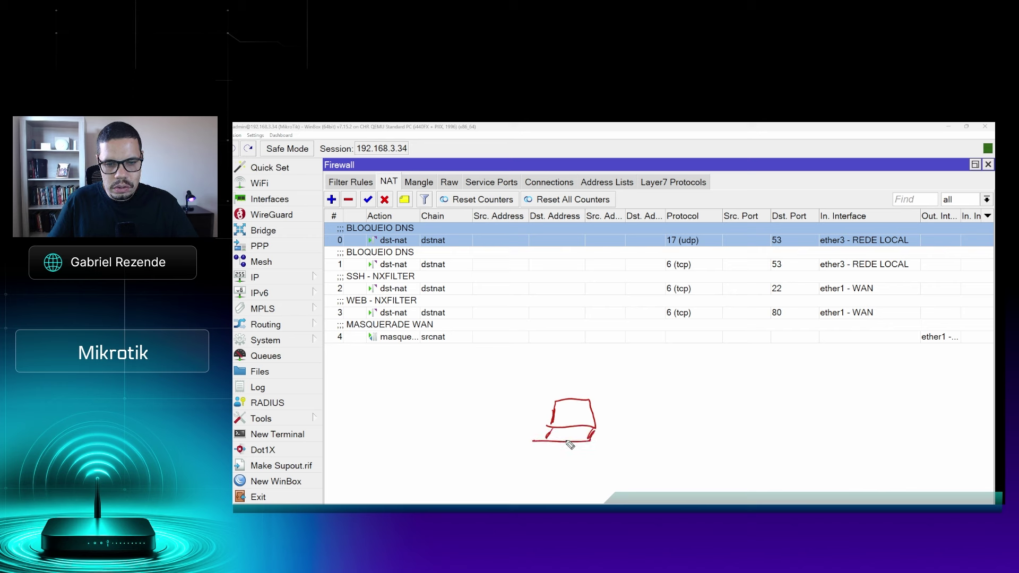
{"action": "mouse_move", "coordinate": [614, 399]}
{"action": "left_mouse_down"}
{"action": "mouse_move", "coordinate": [613, 412]}
{"action": "mouse_move", "coordinate": [767, 397]}
{"action": "left_mouse_up"}
{"action": "left_click", "coordinate": [660, 405]}
{"action": "left_click", "coordinate": [661, 408]}
{"action": "left_click", "coordinate": [695, 405]}
{"action": "left_click", "coordinate": [714, 404]}
{"action": "left_click", "coordinate": [737, 399]}
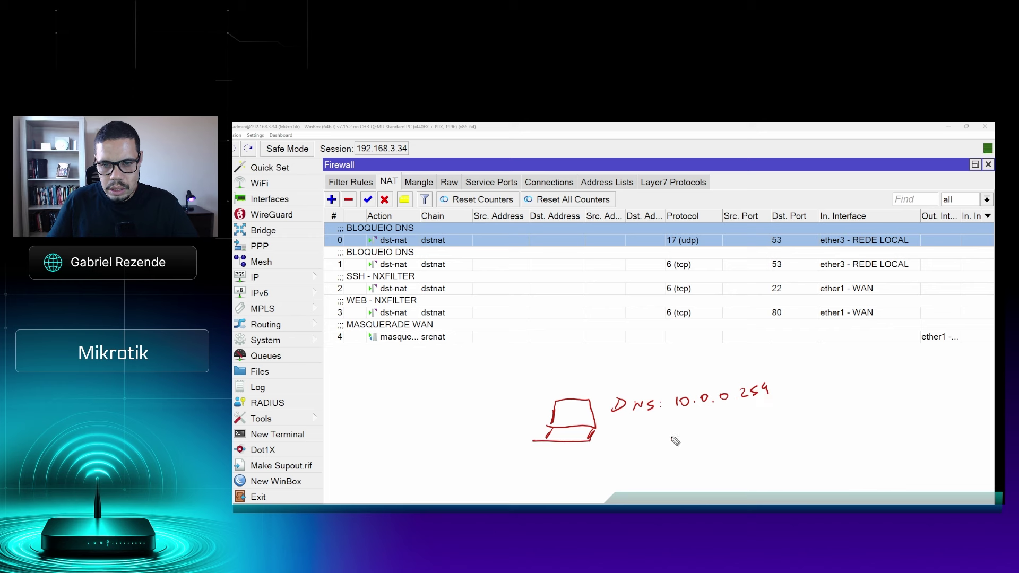
{"action": "left_click_drag", "start_coordinate": [614, 422], "coordinate": [781, 410]}
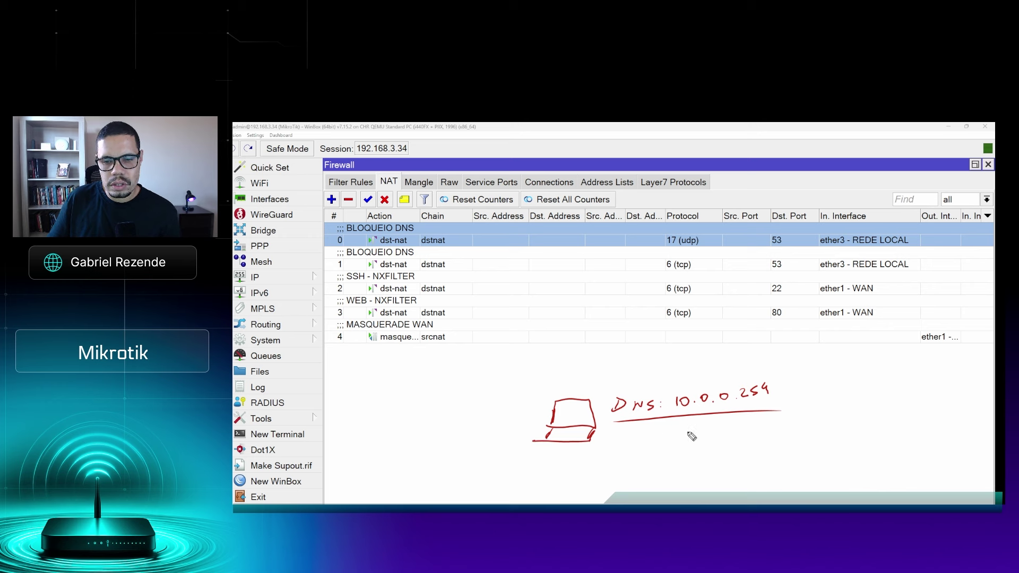
{"action": "left_click_drag", "start_coordinate": [692, 430], "coordinate": [750, 432]}
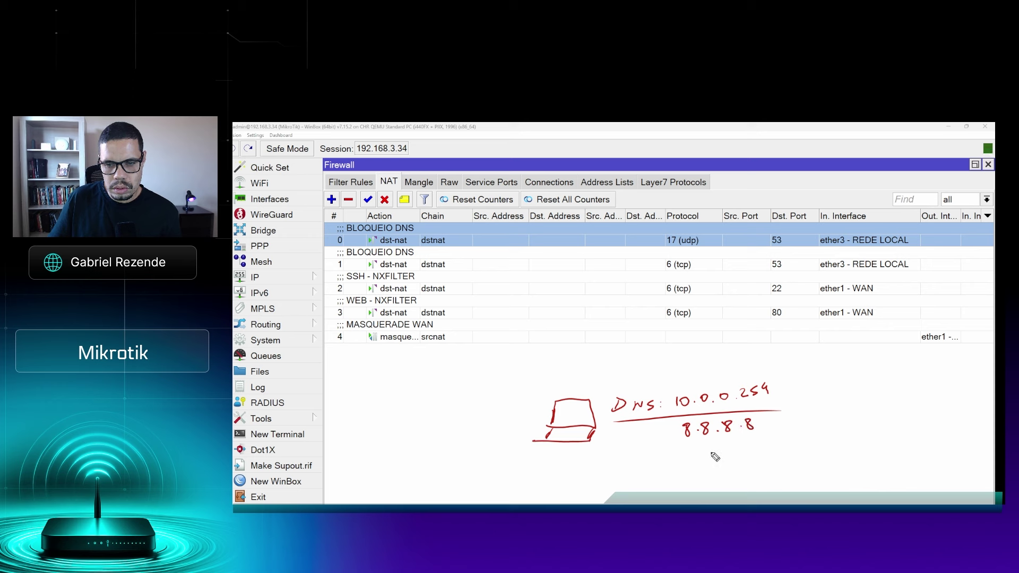
{"action": "left_click_drag", "start_coordinate": [687, 441], "coordinate": [763, 438]}
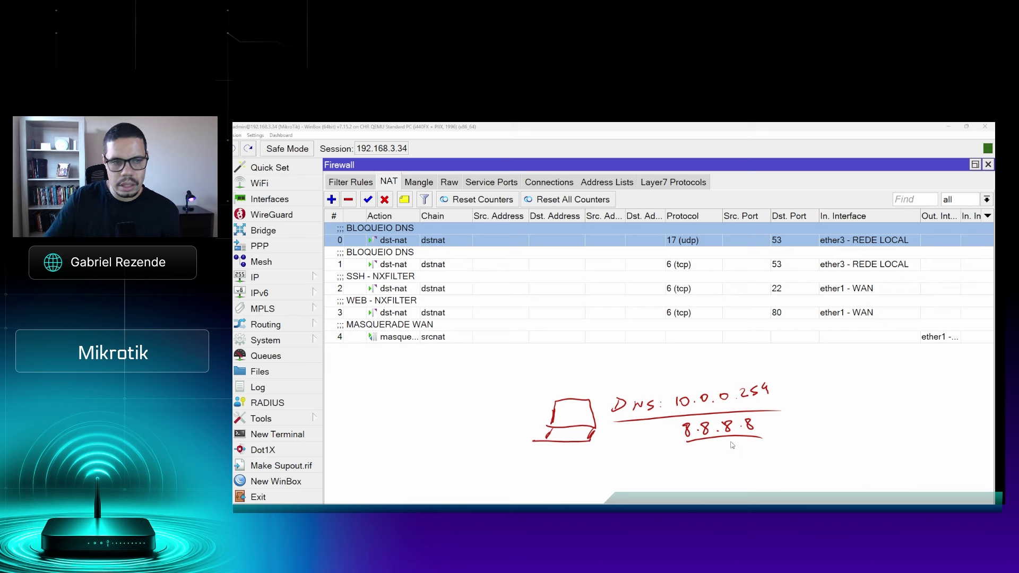
{"action": "left_click", "coordinate": [278, 278]}
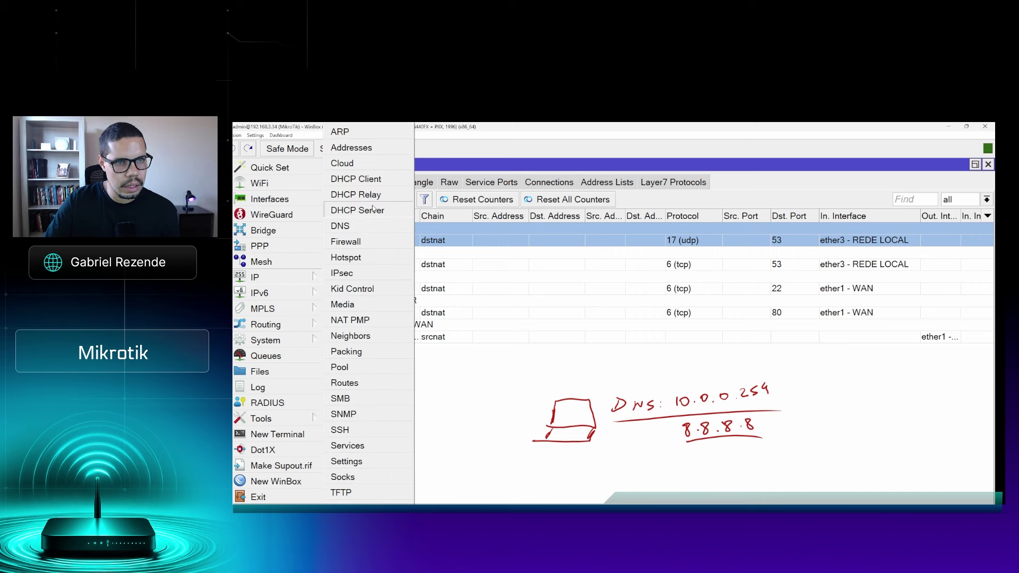
{"action": "left_click", "coordinate": [374, 210]}
{"action": "left_click", "coordinate": [380, 231]}
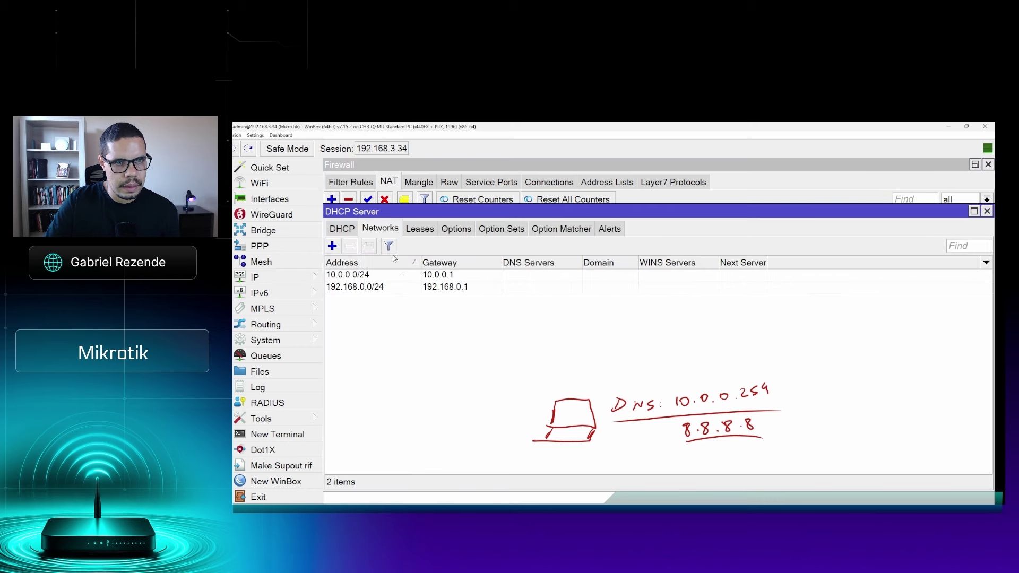
{"action": "left_click", "coordinate": [391, 288]}
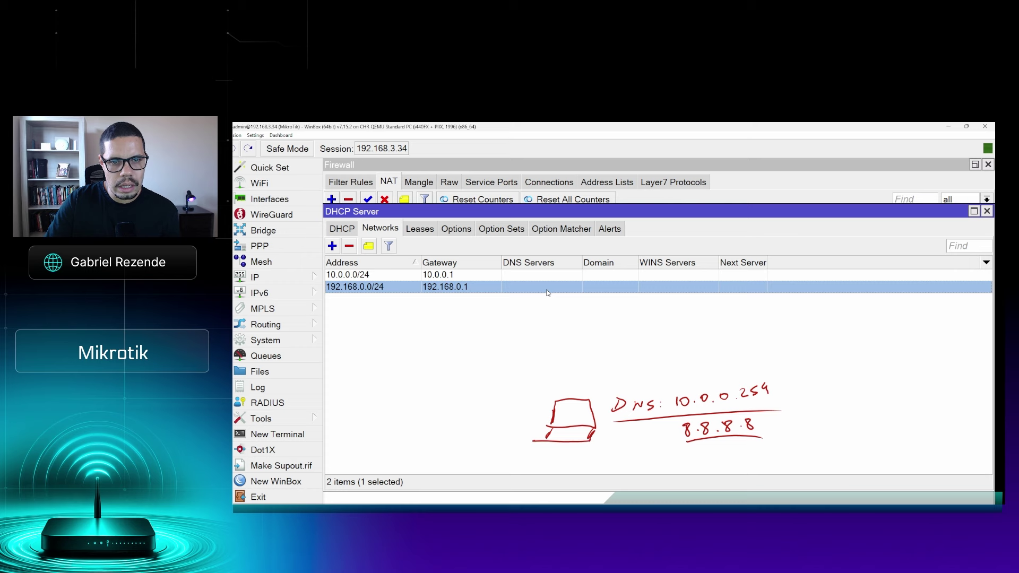
{"action": "left_click", "coordinate": [303, 279]}
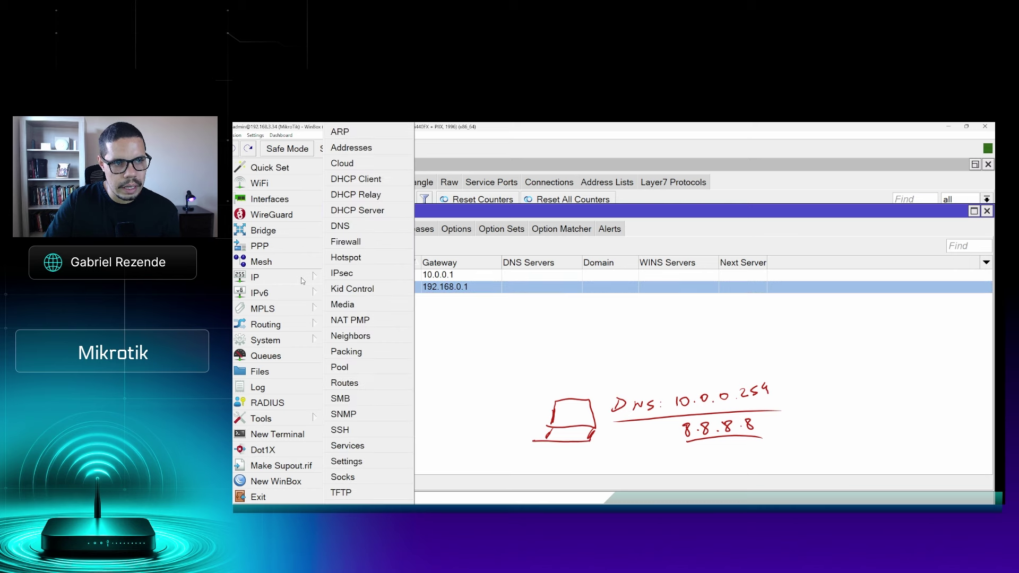
{"action": "left_click", "coordinate": [341, 226]}
{"action": "left_click_drag", "start_coordinate": [677, 260], "coordinate": [625, 256]}
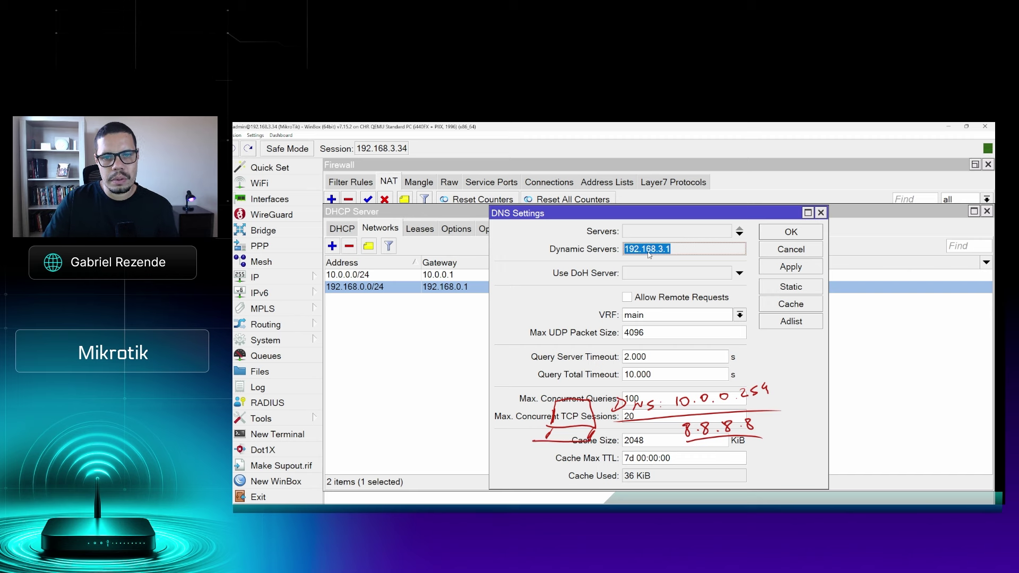
{"action": "left_click", "coordinate": [789, 232]}
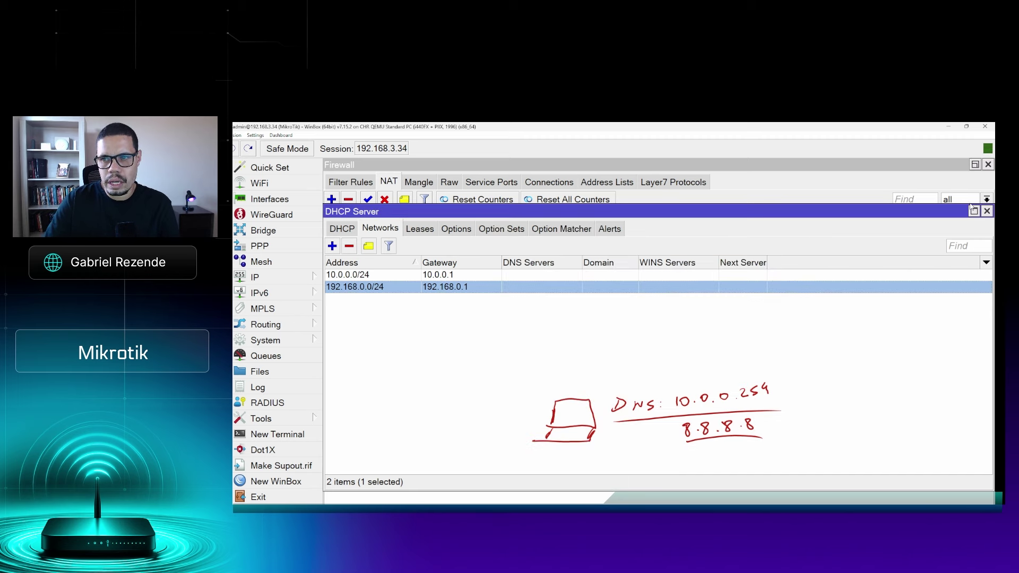
{"action": "left_click", "coordinate": [986, 211]}
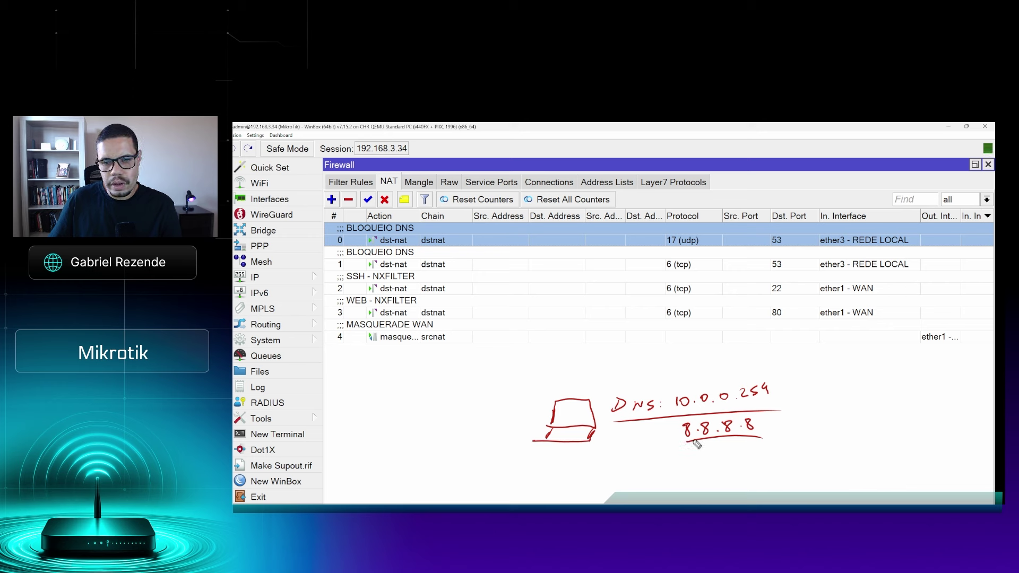
{"action": "mouse_move", "coordinate": [692, 455]}
{"action": "left_mouse_down"}
{"action": "mouse_move", "coordinate": [688, 467]}
{"action": "mouse_move", "coordinate": [745, 463]}
{"action": "left_mouse_up"}
{"action": "left_click", "coordinate": [706, 463]}
{"action": "left_click", "coordinate": [721, 463]}
{"action": "left_click", "coordinate": [736, 462]}
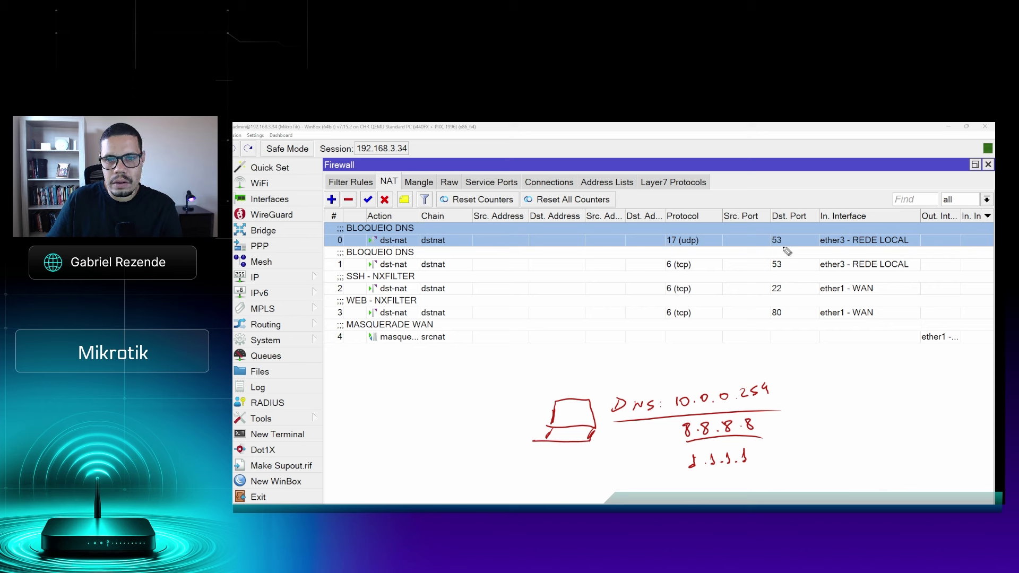
{"action": "left_click_drag", "start_coordinate": [842, 252], "coordinate": [878, 255]}
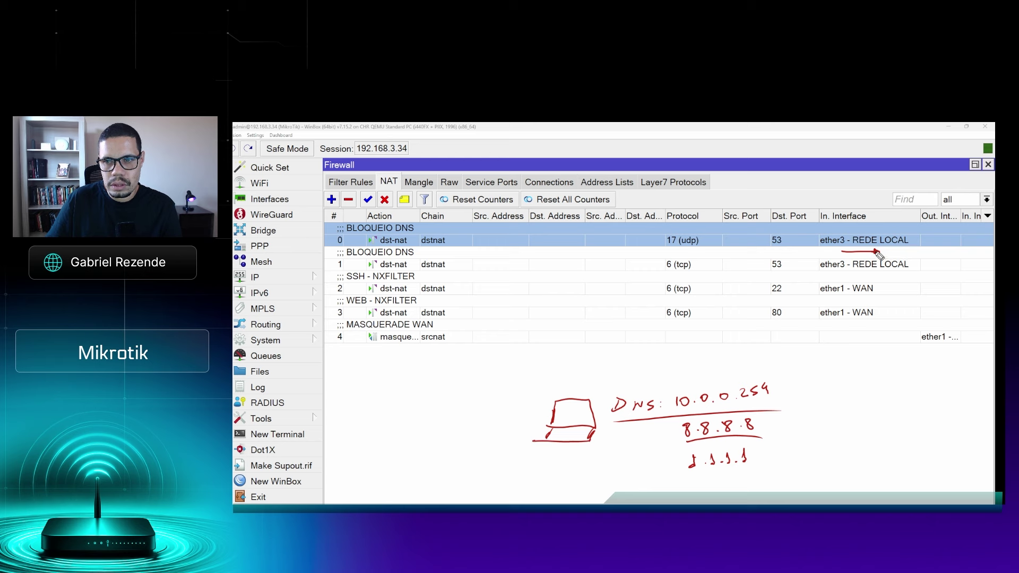
{"action": "left_click_drag", "start_coordinate": [325, 244], "coordinate": [332, 266]}
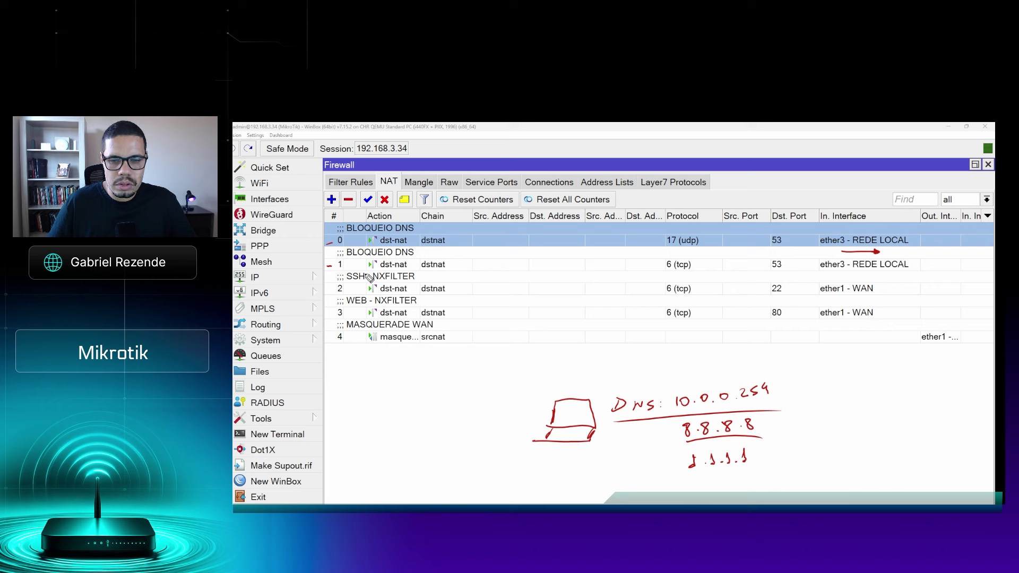
{"action": "left_click_drag", "start_coordinate": [791, 380], "coordinate": [781, 410]}
{"action": "left_click_drag", "start_coordinate": [593, 396], "coordinate": [600, 426]}
{"action": "left_click_drag", "start_coordinate": [589, 375], "coordinate": [791, 366]}
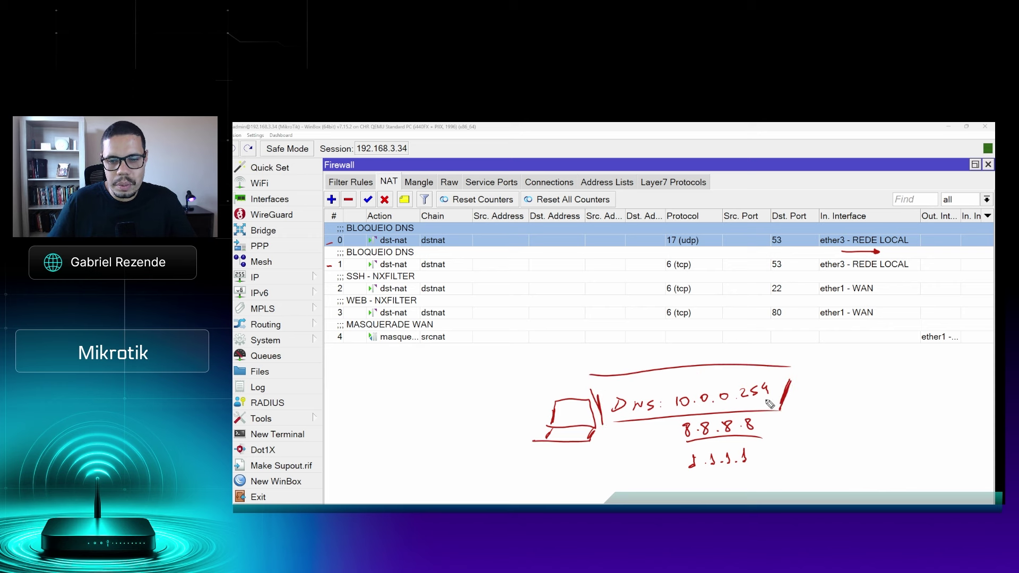
{"action": "mouse_move", "coordinate": [669, 420]}
{"action": "left_mouse_down"}
{"action": "mouse_move", "coordinate": [743, 482]}
{"action": "mouse_move", "coordinate": [782, 420]}
{"action": "left_mouse_up"}
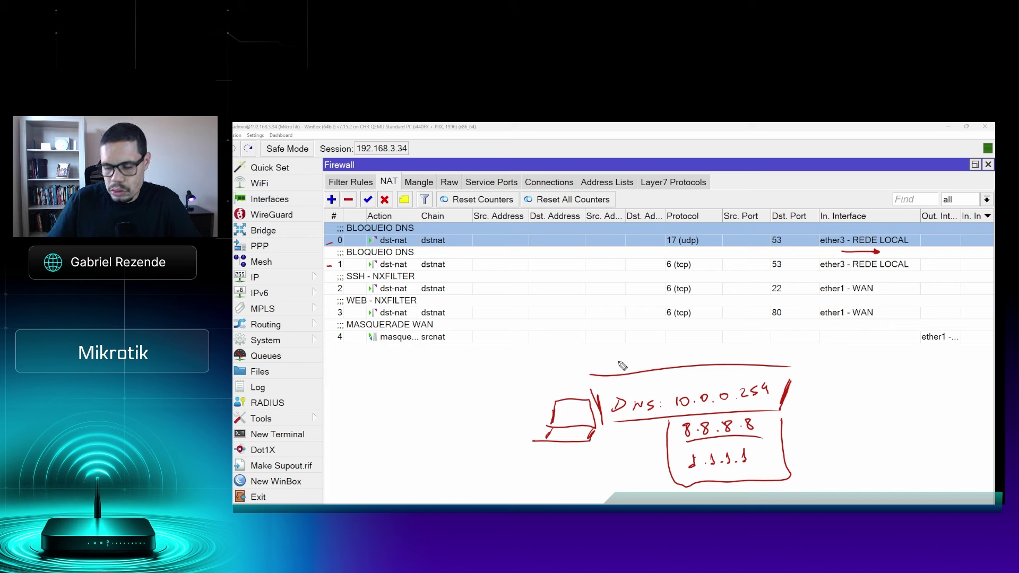
{"action": "key", "text": "e"}
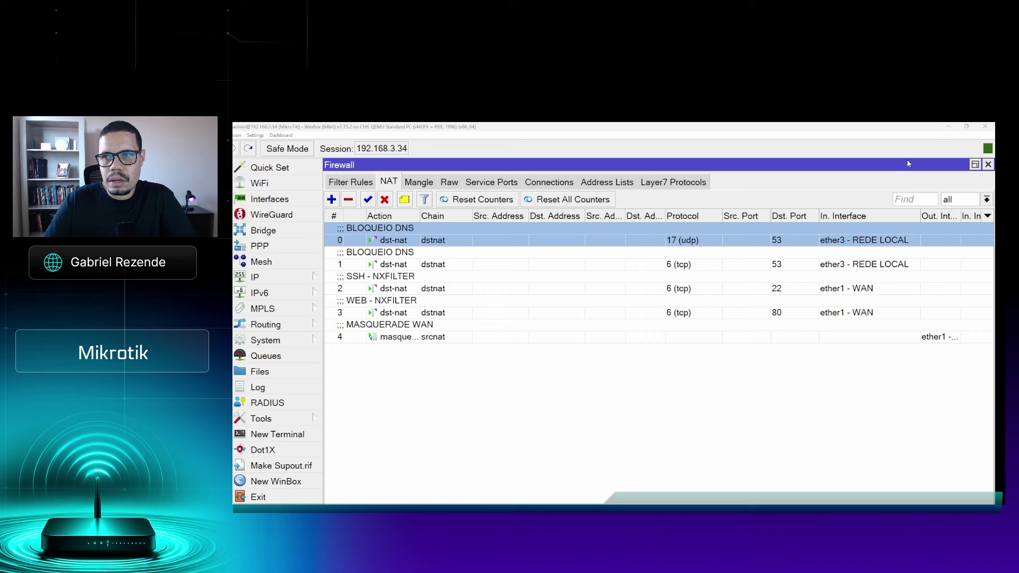
Hide WinBox and the terminal and bring up the NxFilter login page at 192.168.3.34
{"action": "left_click", "coordinate": [948, 129]}
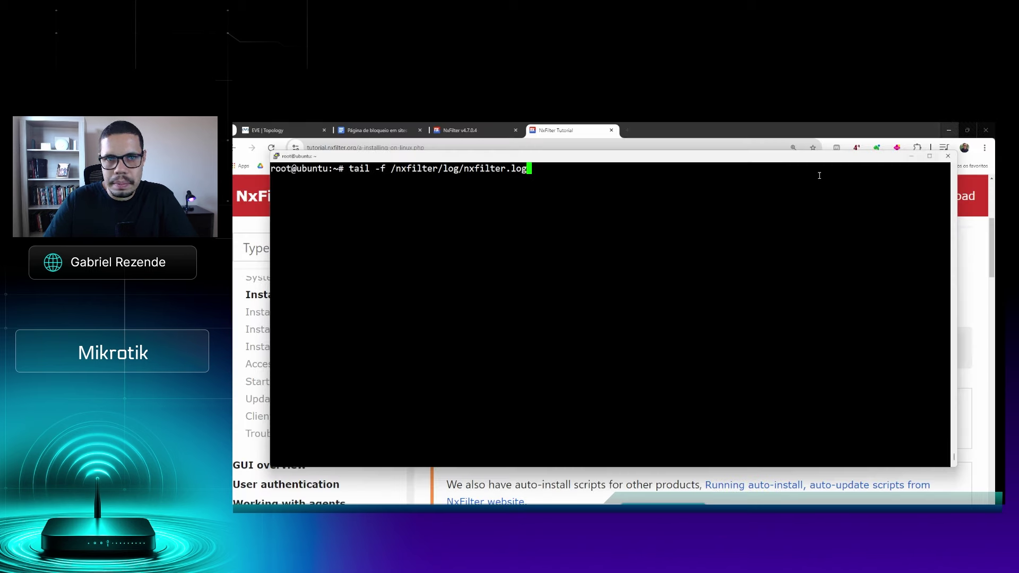
{"action": "left_click", "coordinate": [912, 157]}
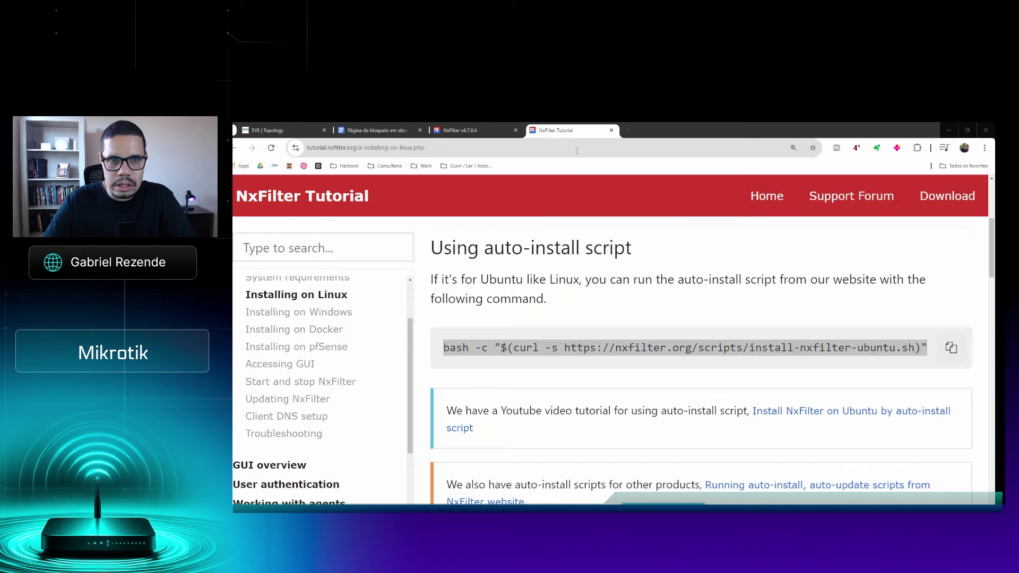
{"action": "left_click", "coordinate": [457, 128]}
{"action": "left_click", "coordinate": [413, 152]}
{"action": "left_click", "coordinate": [353, 151]}
{"action": "left_click_drag", "start_coordinate": [371, 149], "coordinate": [330, 149]}
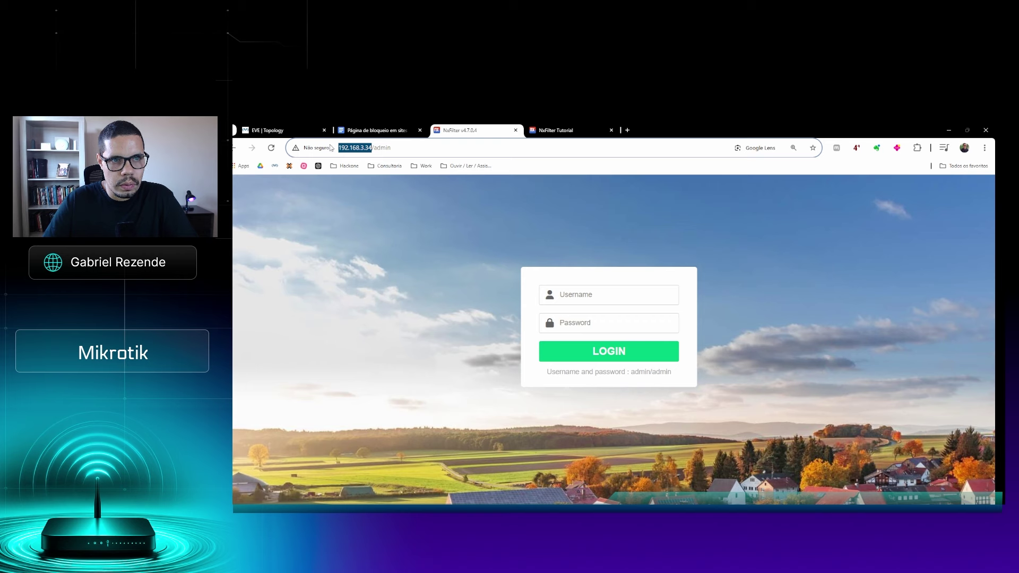
{"action": "left_click", "coordinate": [314, 148]}
{"action": "left_click", "coordinate": [403, 149]}
{"action": "double_click", "coordinate": [380, 147]}
{"action": "left_click", "coordinate": [380, 147]}
Log in to NxFilter with the administrator username and password
{"action": "left_click", "coordinate": [574, 299]}
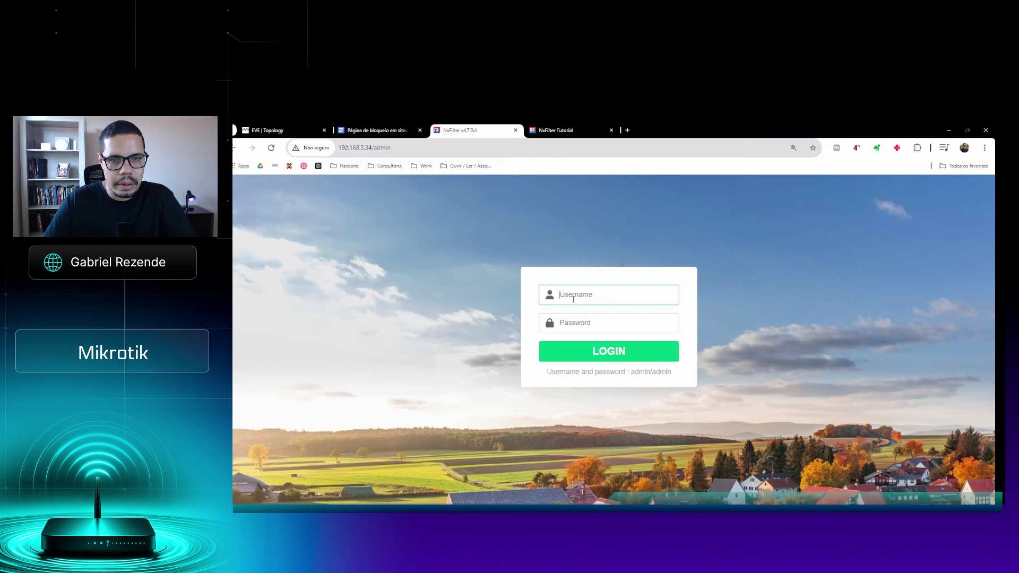
{"action": "type", "text": "admin"}
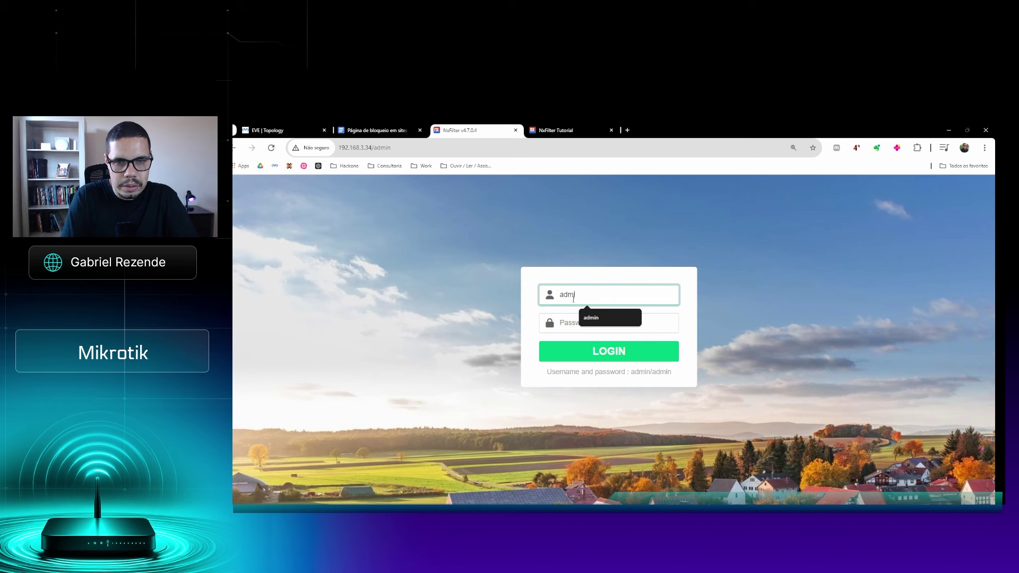
{"action": "key", "text": "Tab"}
{"action": "type", "text": "admin"}
{"action": "key", "text": "Return"}
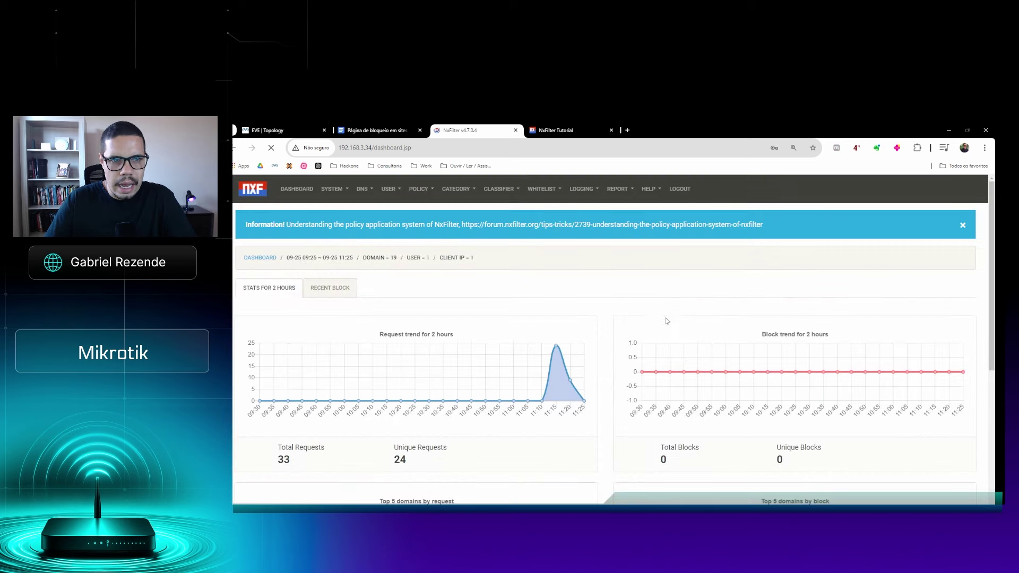
Dismiss the password warning and banner, then enable User Authentication in SYSTEM > Setup and submit
{"action": "left_click", "coordinate": [672, 274]}
{"action": "left_click", "coordinate": [964, 227]}
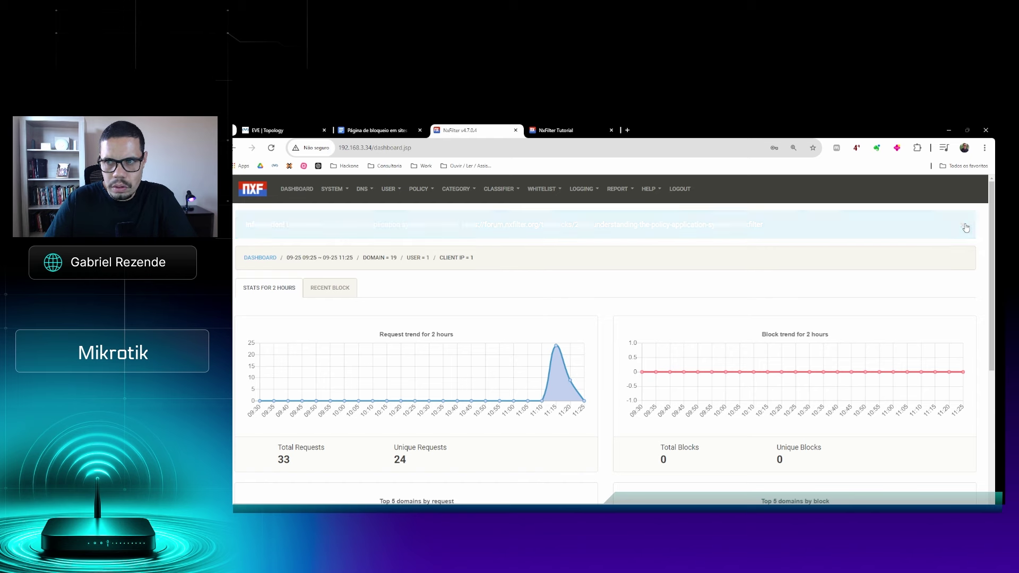
{"action": "left_click", "coordinate": [338, 191]}
{"action": "left_click", "coordinate": [345, 211]}
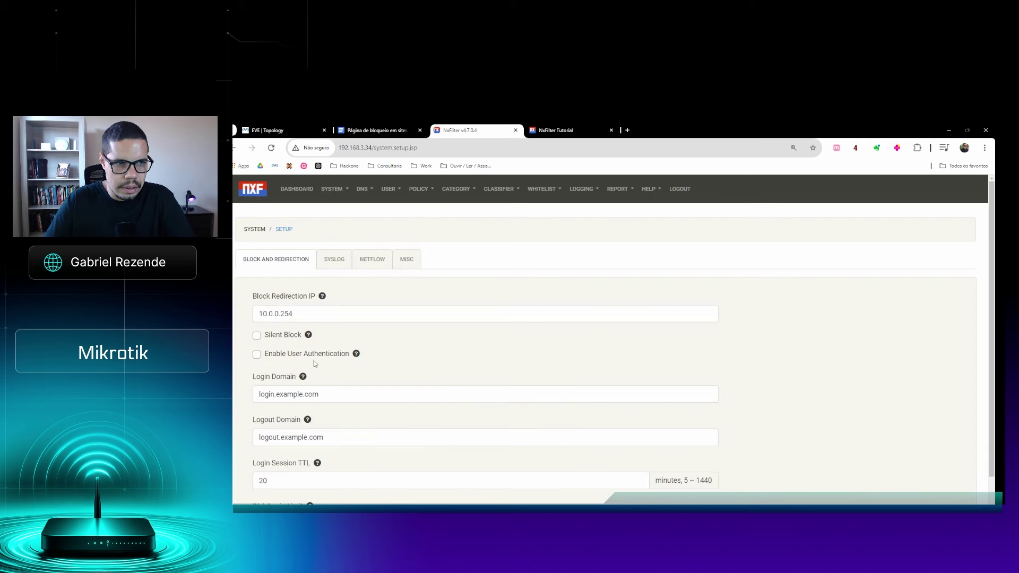
{"action": "left_click", "coordinate": [258, 355]}
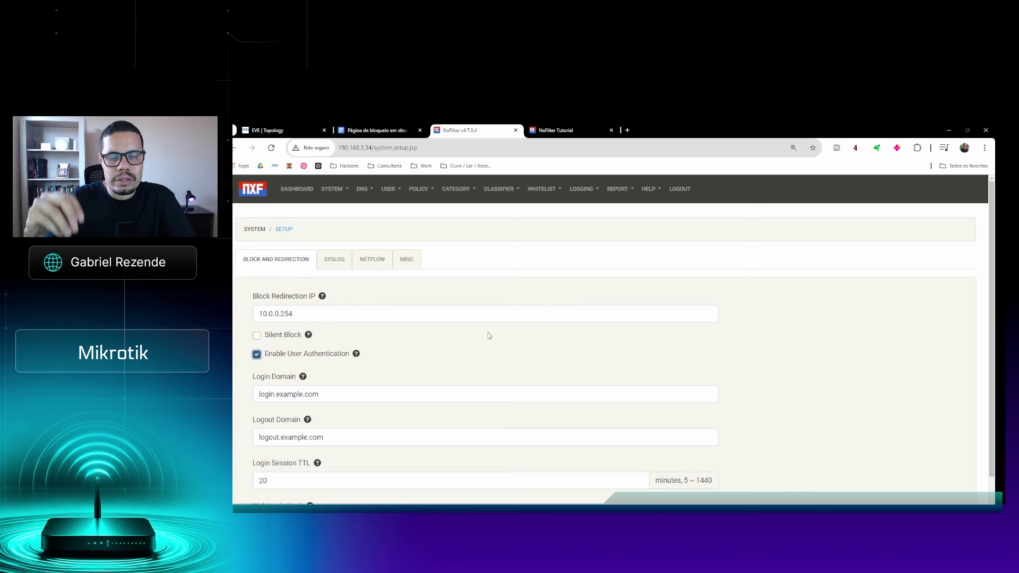
{"action": "scroll", "coordinate": [487, 357], "scroll_direction": "down", "scroll_amount": 1}
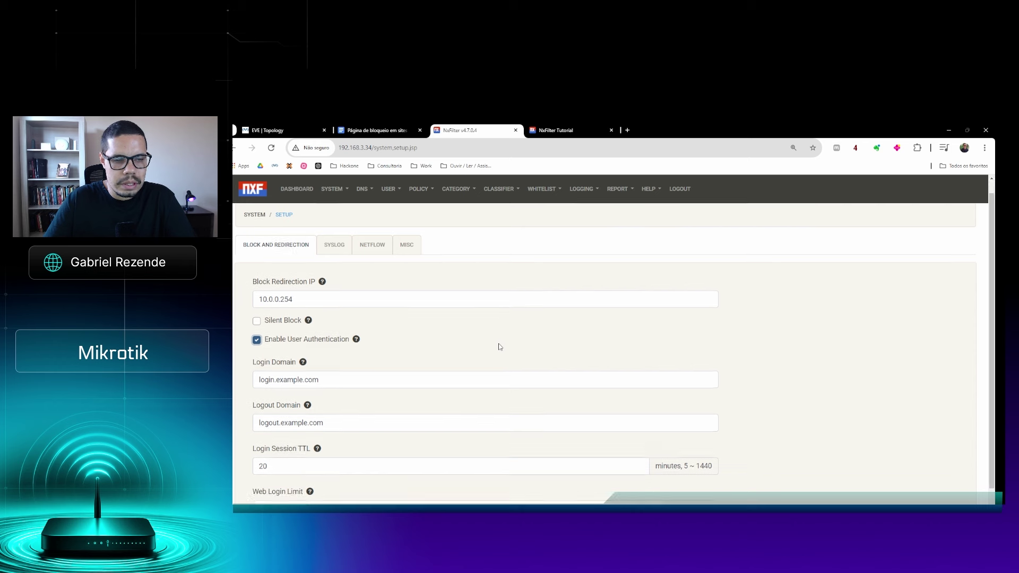
{"action": "left_click", "coordinate": [269, 502]}
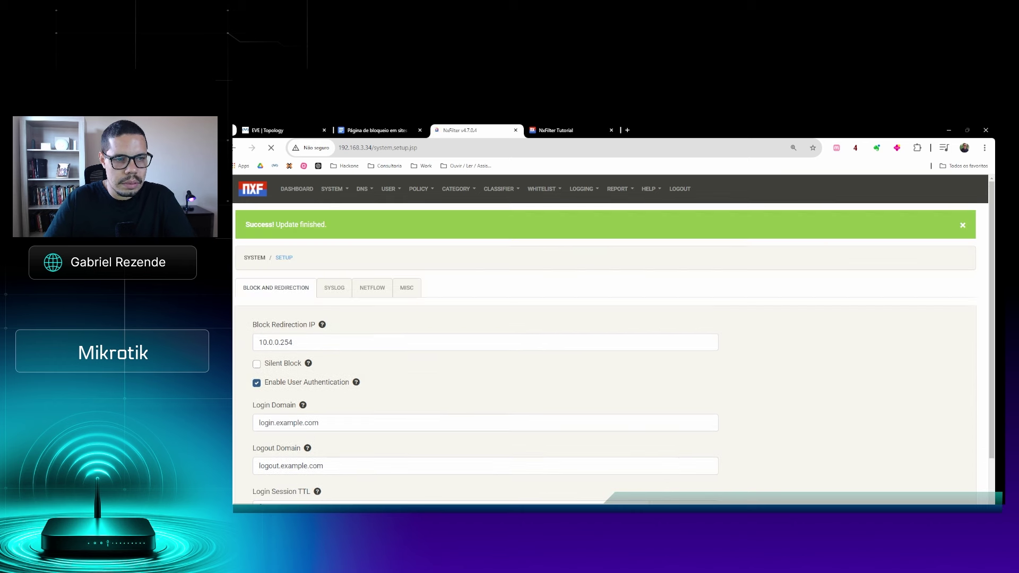
{"action": "scroll", "coordinate": [448, 326], "scroll_direction": "down", "scroll_amount": 2}
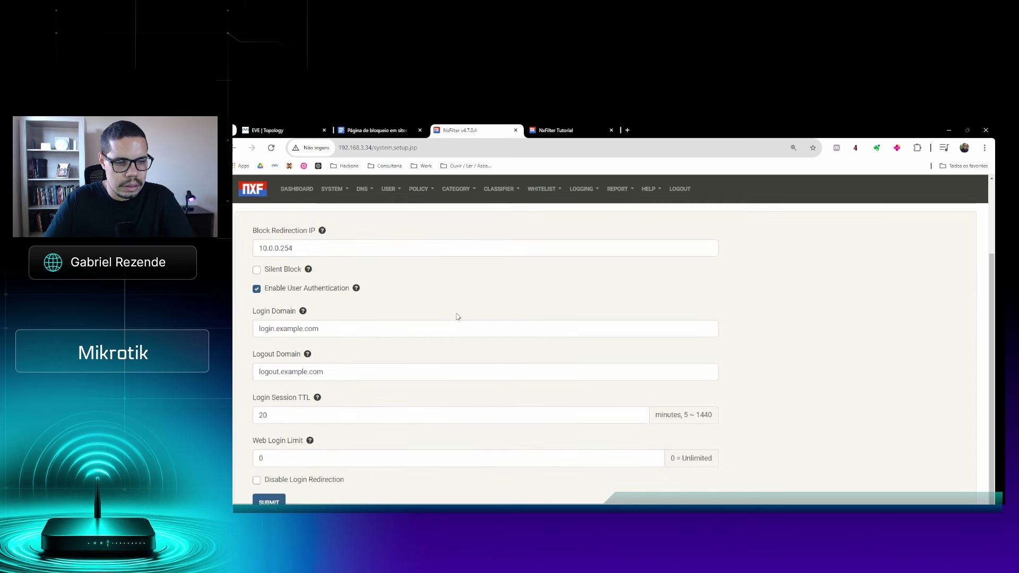
{"action": "scroll", "coordinate": [462, 285], "scroll_direction": "up", "scroll_amount": 2}
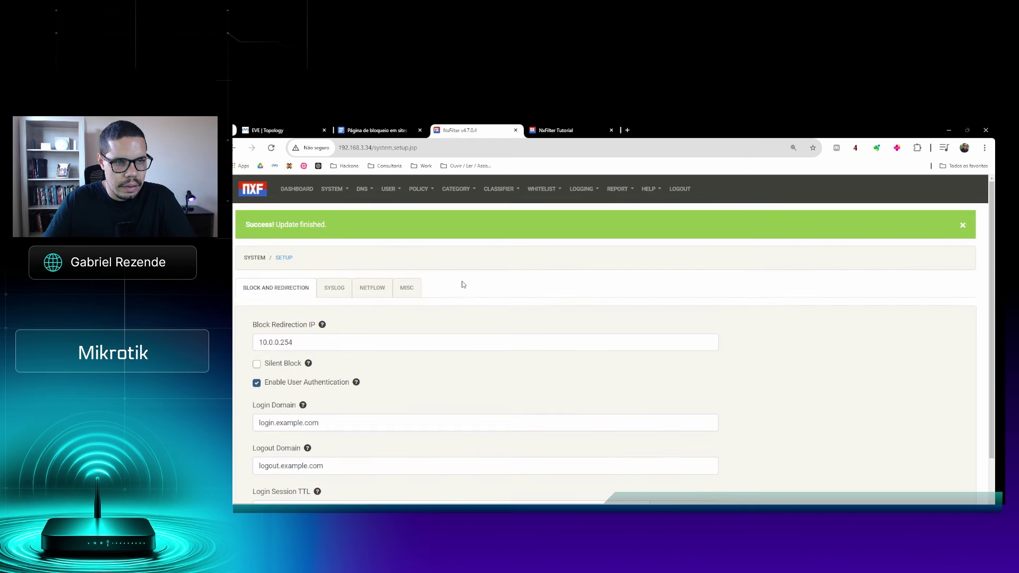
Enter RH as the name of a new user on the USER > User CREATE tab
{"action": "left_click", "coordinate": [388, 189]}
{"action": "left_click", "coordinate": [394, 211]}
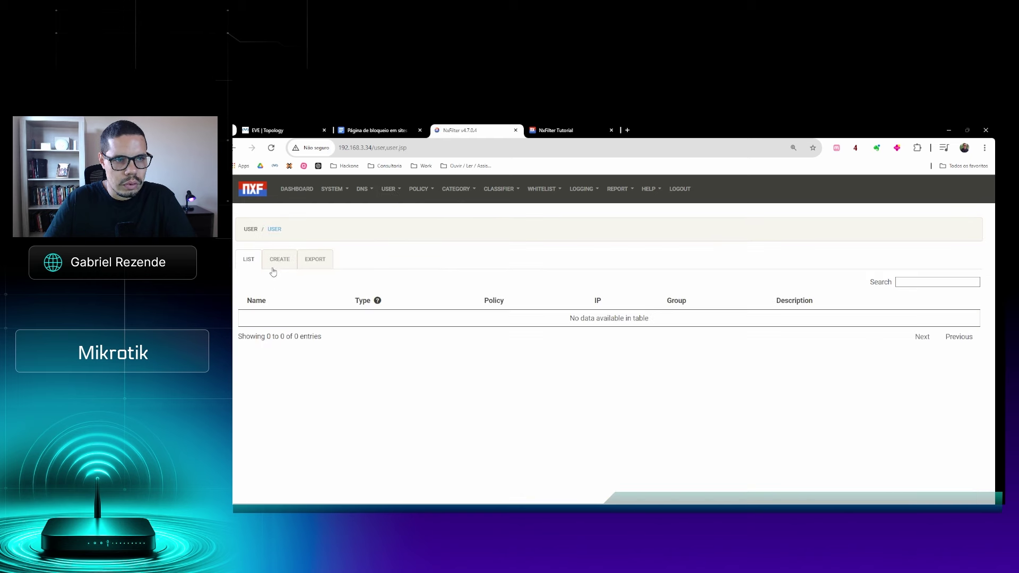
{"action": "left_click", "coordinate": [275, 264]}
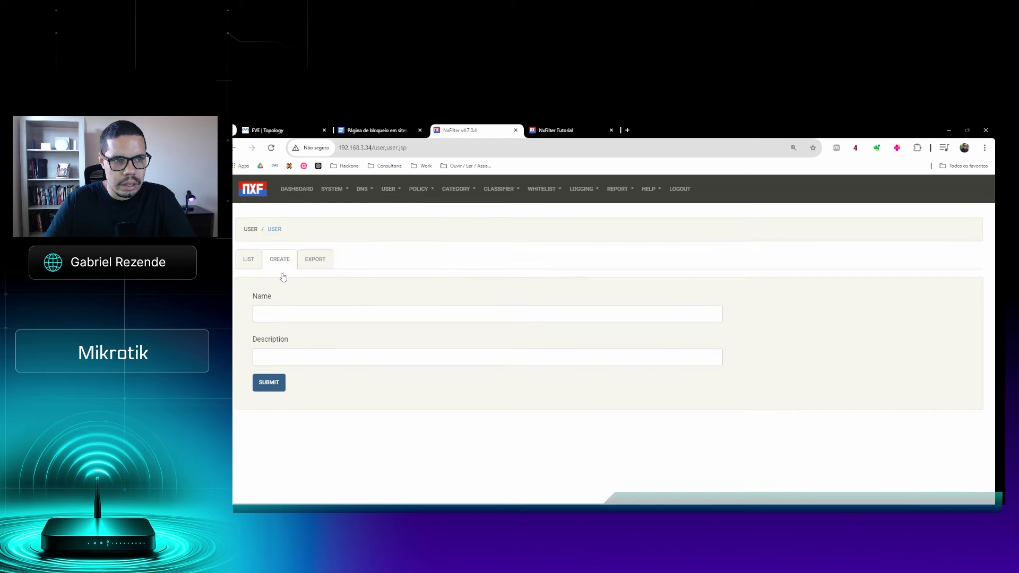
{"action": "left_click", "coordinate": [290, 314]}
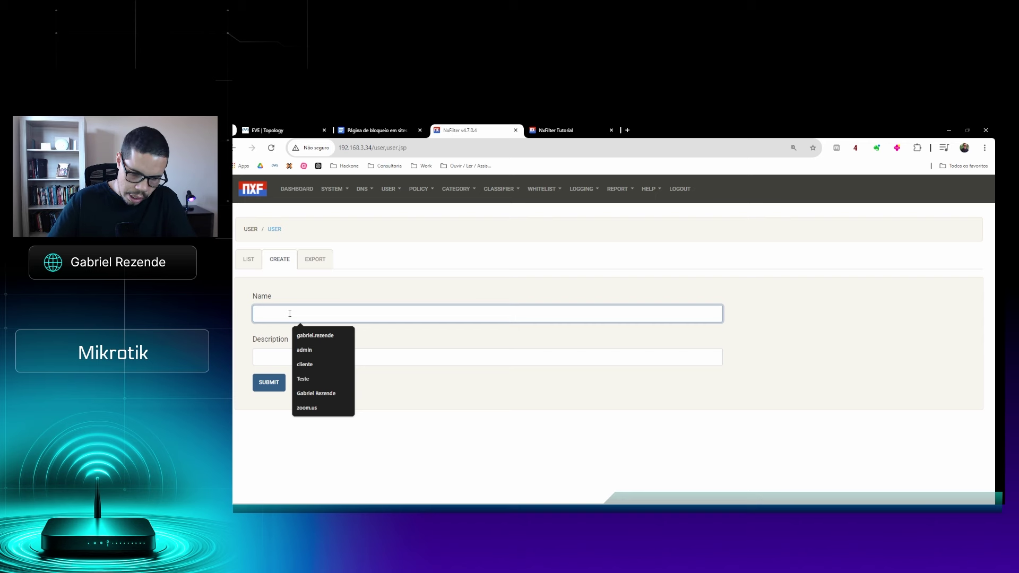
{"action": "type", "text": "RH"}
{"action": "key", "text": "Escape"}
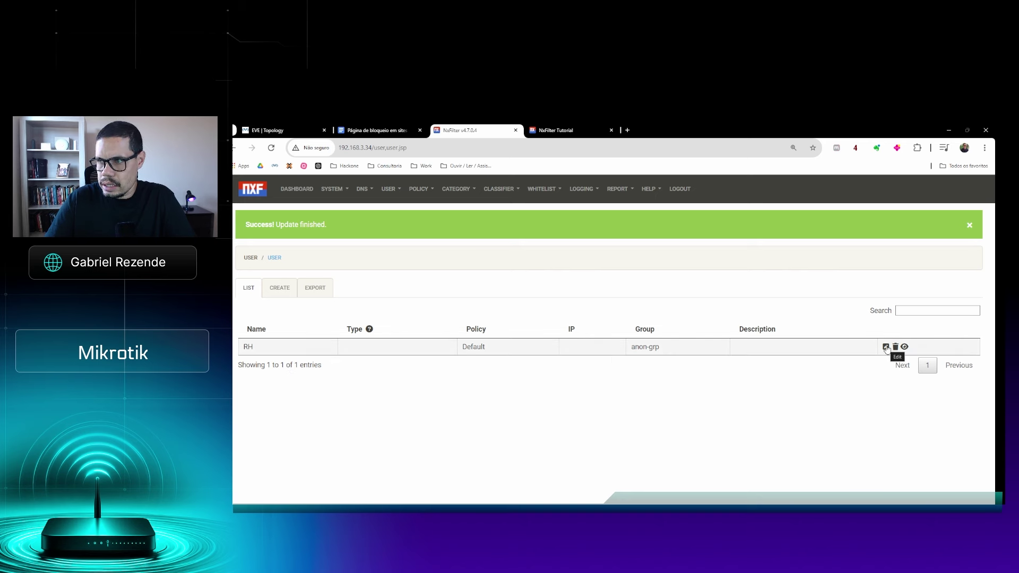
{"action": "key", "text": "ctrl+plus"}
{"action": "key", "text": "ctrl+plus"}
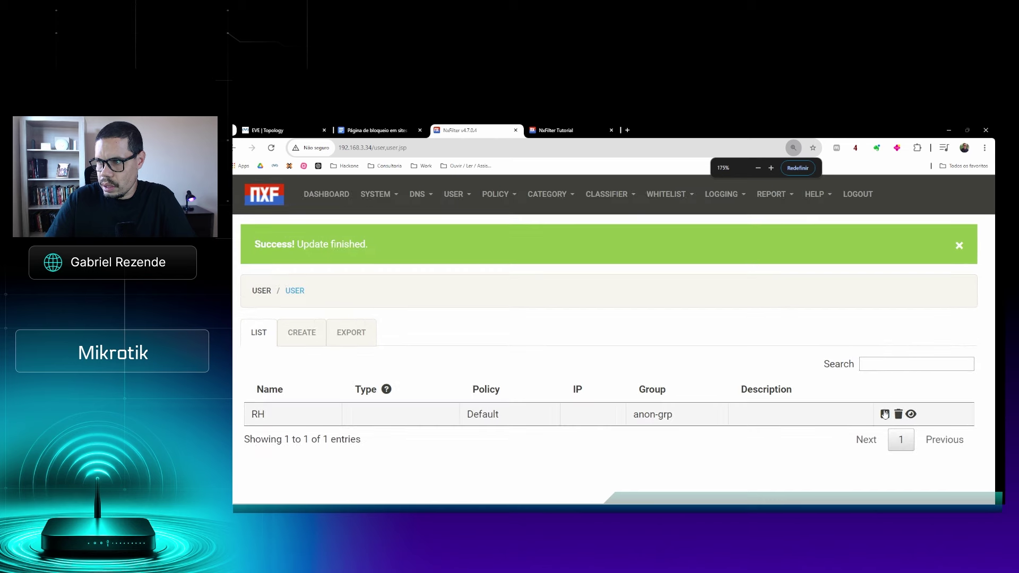
Open user RH for editing and scroll through its settings
{"action": "left_click", "coordinate": [885, 414]}
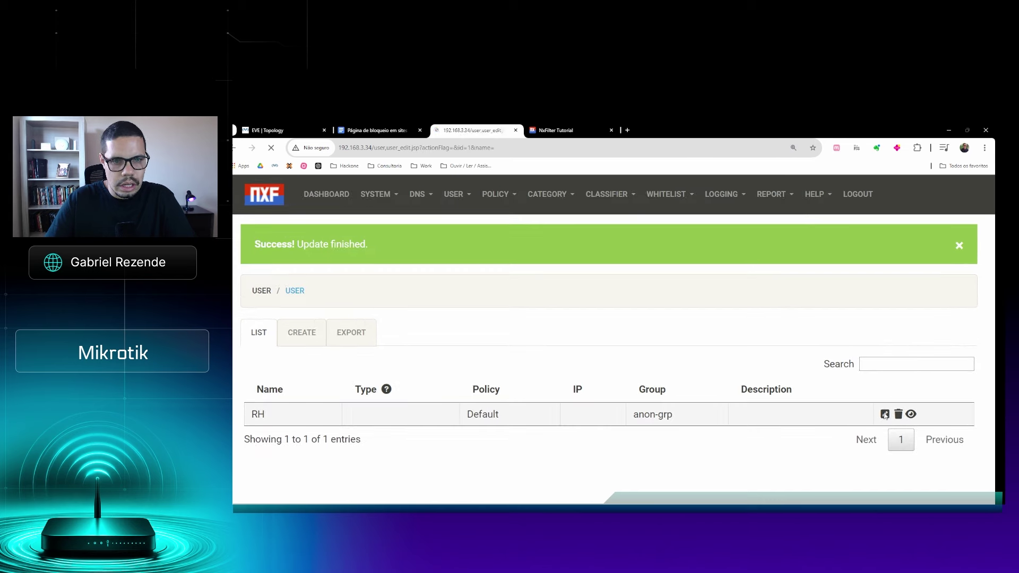
{"action": "scroll", "coordinate": [315, 302], "scroll_direction": "down", "scroll_amount": 4}
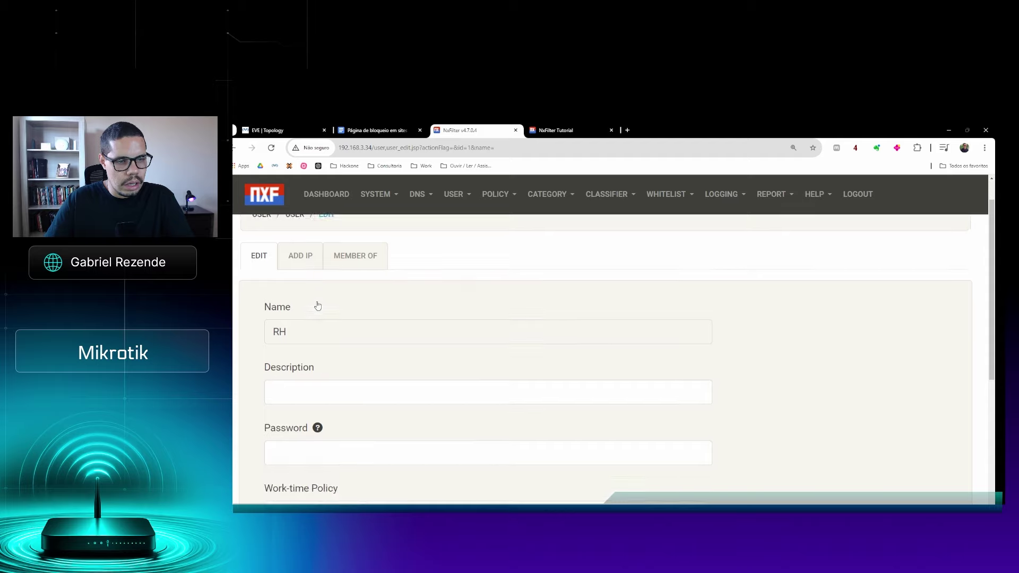
{"action": "scroll", "coordinate": [317, 304], "scroll_direction": "up", "scroll_amount": 3}
{"action": "scroll", "coordinate": [317, 305], "scroll_direction": "down", "scroll_amount": 1}
{"action": "scroll", "coordinate": [318, 303], "scroll_direction": "down", "scroll_amount": 3}
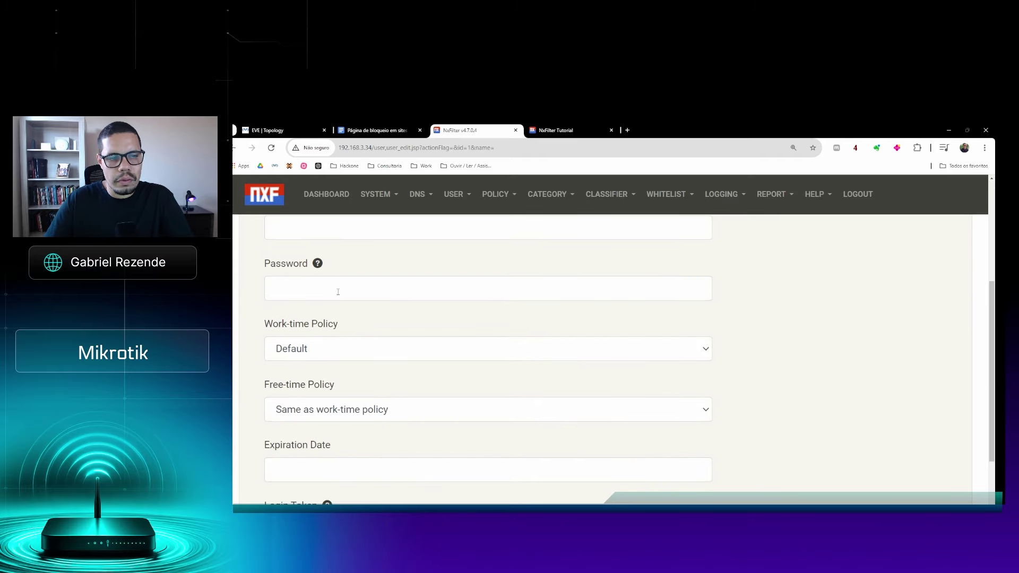
{"action": "scroll", "coordinate": [335, 291], "scroll_direction": "down", "scroll_amount": 2}
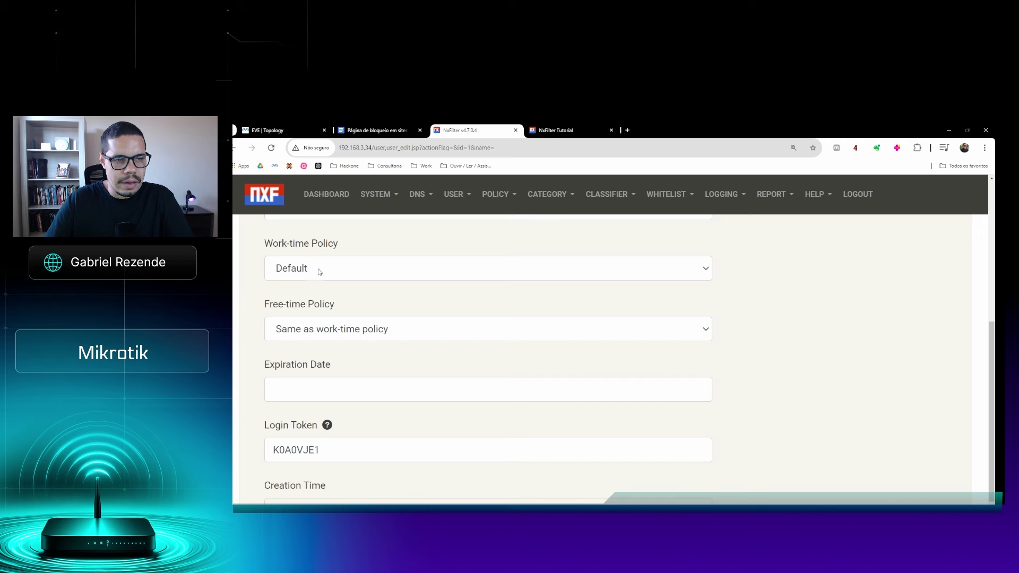
Set RH's free-time policy to Default and submit, confirming 'Update finished.'
{"action": "left_click", "coordinate": [340, 329]}
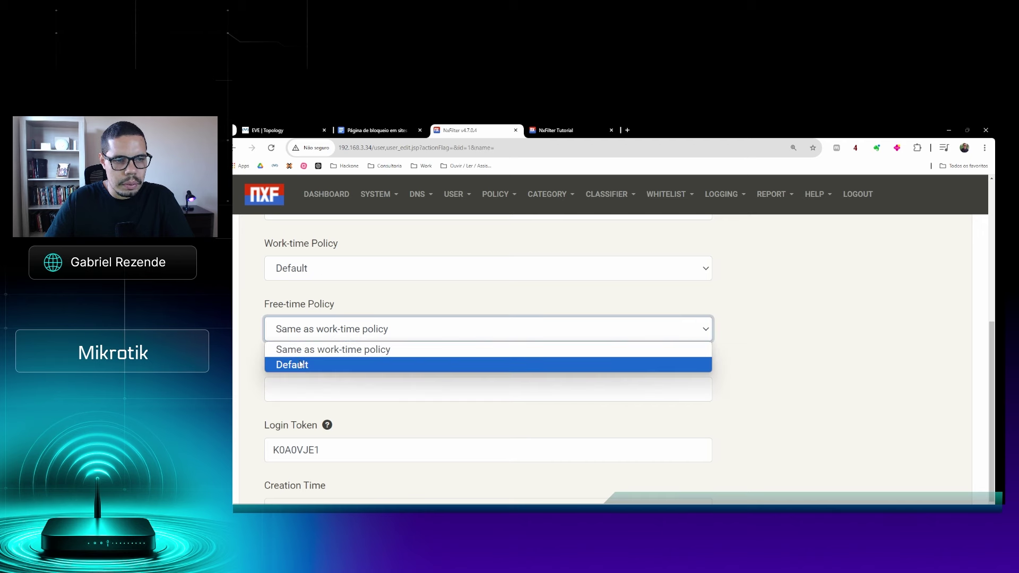
{"action": "left_click", "coordinate": [301, 365]}
{"action": "scroll", "coordinate": [438, 368], "scroll_direction": "down", "scroll_amount": 1}
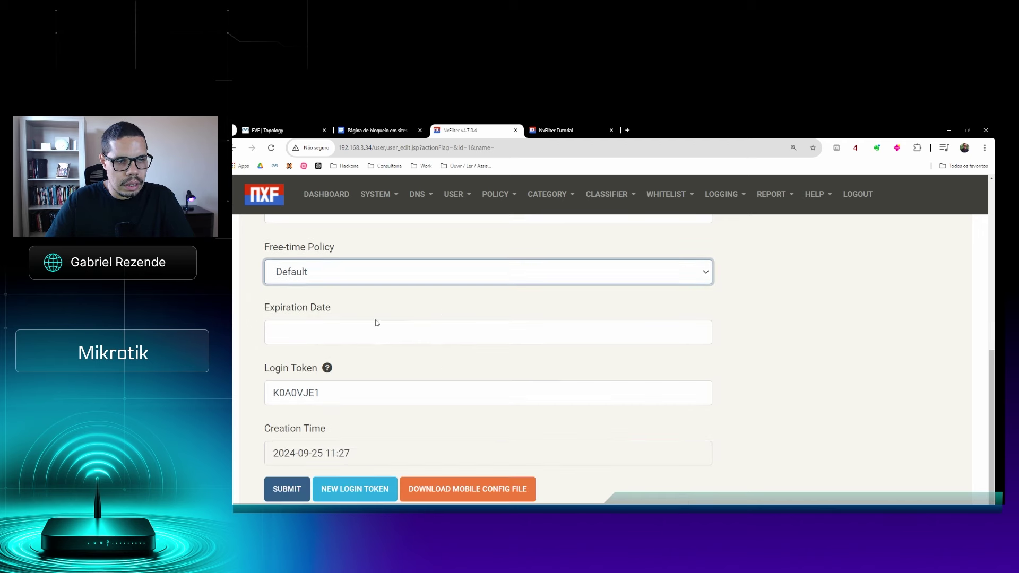
{"action": "left_click", "coordinate": [300, 485]}
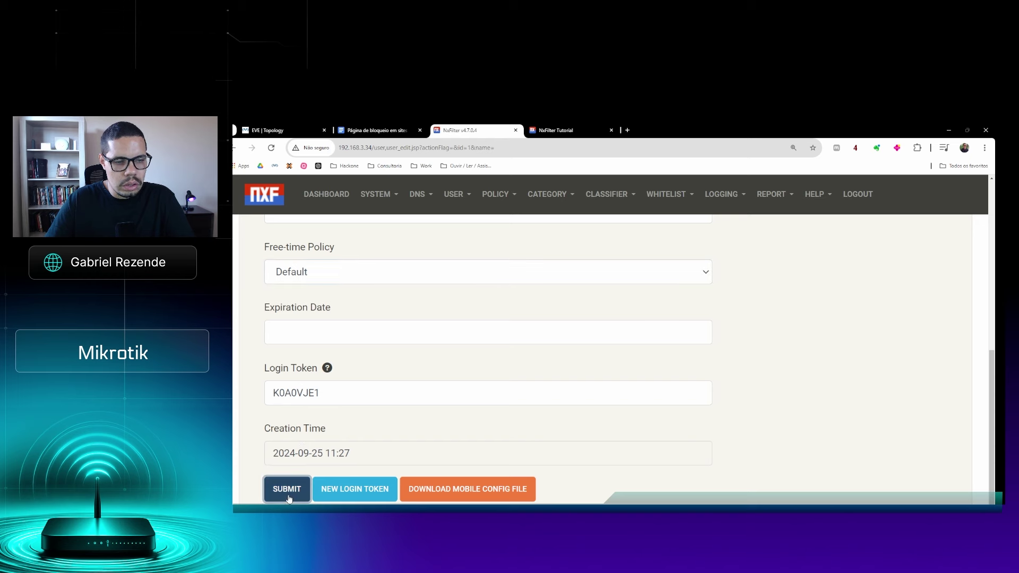
{"action": "scroll", "coordinate": [313, 353], "scroll_direction": "down", "scroll_amount": 4}
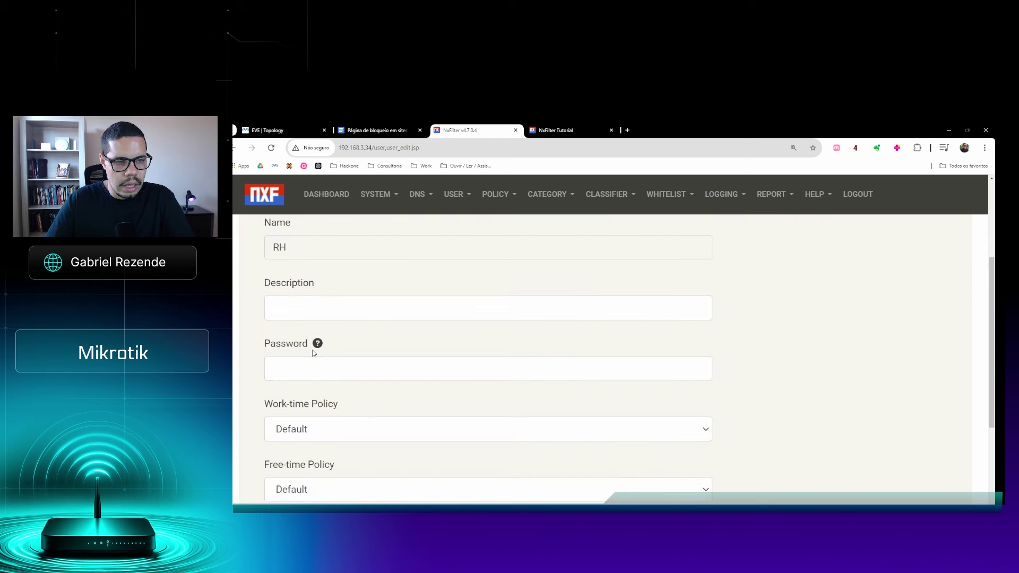
{"action": "scroll", "coordinate": [313, 352], "scroll_direction": "up", "scroll_amount": 4}
{"action": "scroll", "coordinate": [313, 352], "scroll_direction": "up", "scroll_amount": 1}
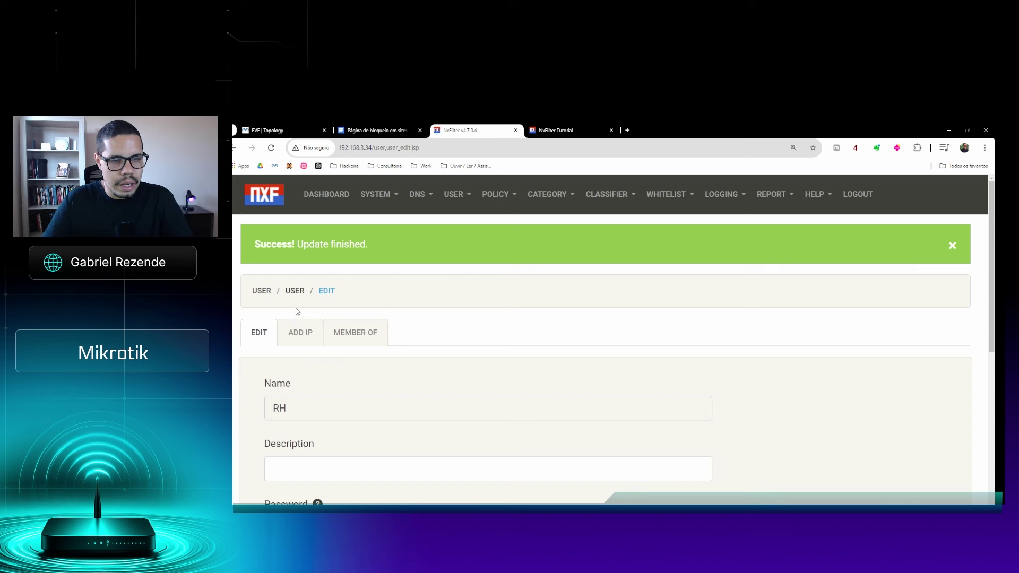
{"action": "scroll", "coordinate": [297, 313], "scroll_direction": "down", "scroll_amount": 1}
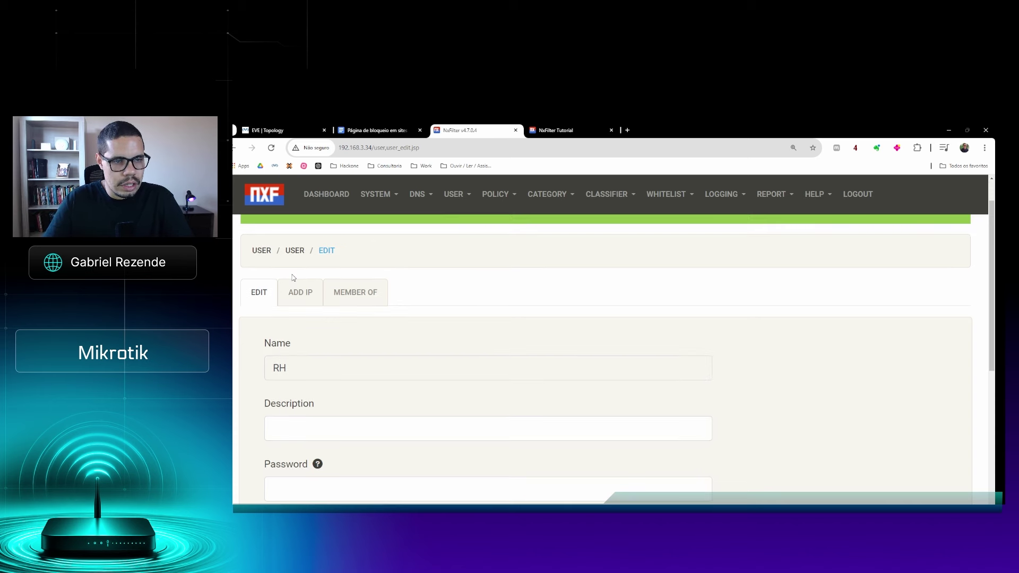
Bind start IP 192.168.0.254 to user RH, then switch to the WinBox window
{"action": "left_click", "coordinate": [301, 305]}
{"action": "left_click", "coordinate": [322, 401]}
{"action": "type", "text": "192.168.0.25"}
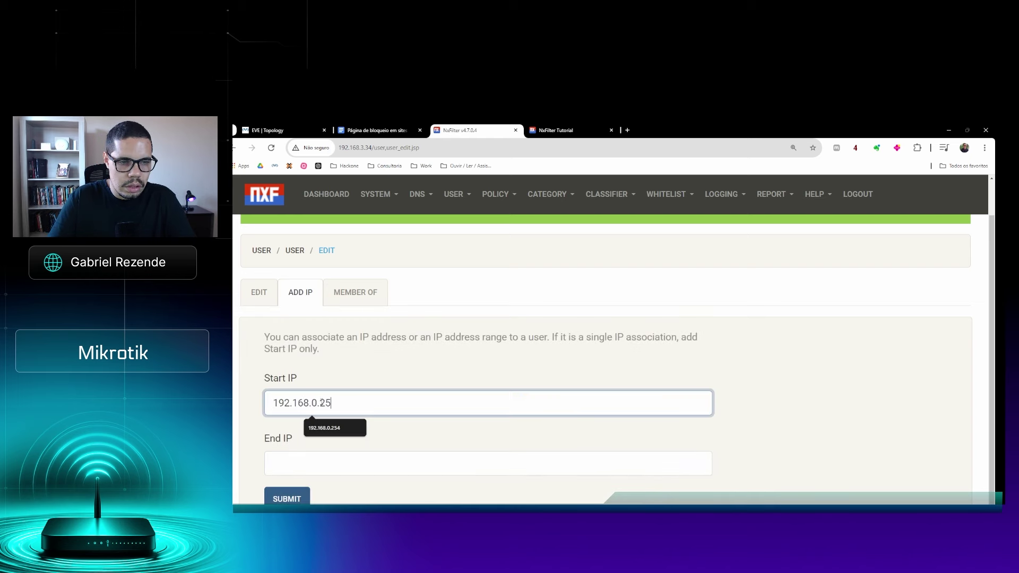
{"action": "type", "text": "4"}
{"action": "left_click", "coordinate": [287, 498]}
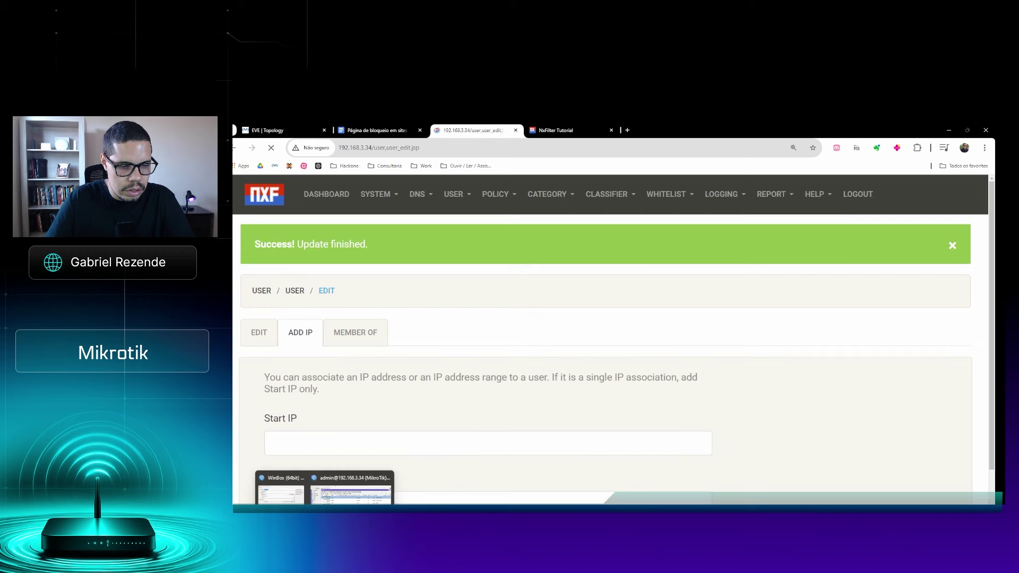
{"action": "left_click", "coordinate": [350, 493]}
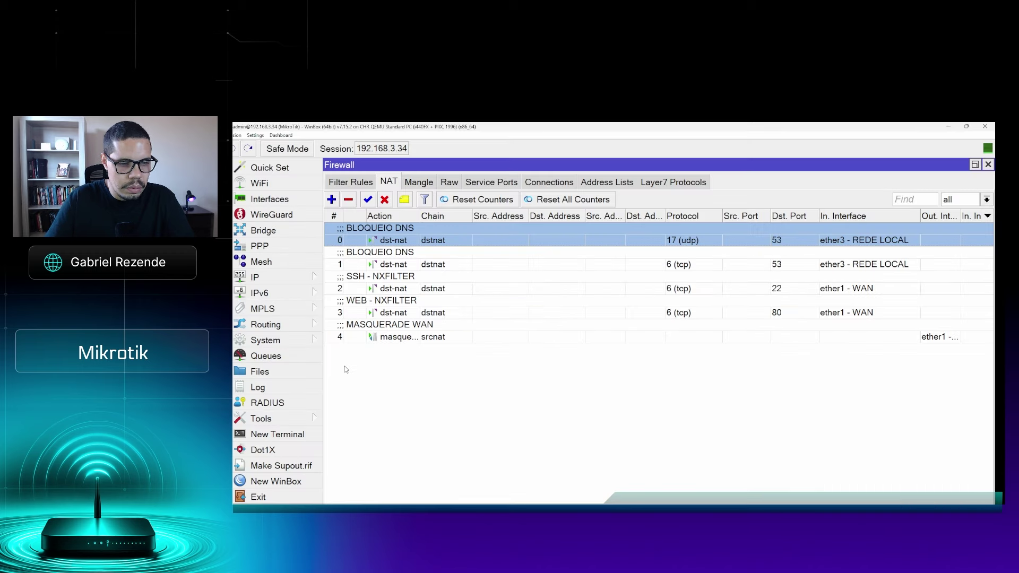
In WinBox's DHCP leases, confirm 192.168.0.254 belongs to host DESKTOP-IGM01TT
{"action": "left_click", "coordinate": [291, 278]}
{"action": "left_click", "coordinate": [367, 210]}
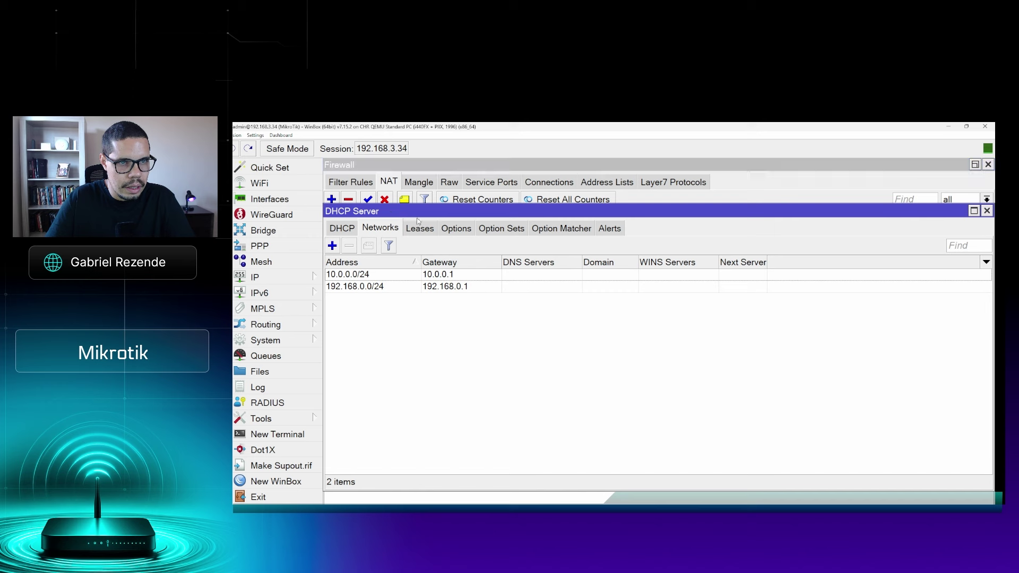
{"action": "left_click", "coordinate": [416, 229]}
{"action": "left_click", "coordinate": [385, 287]}
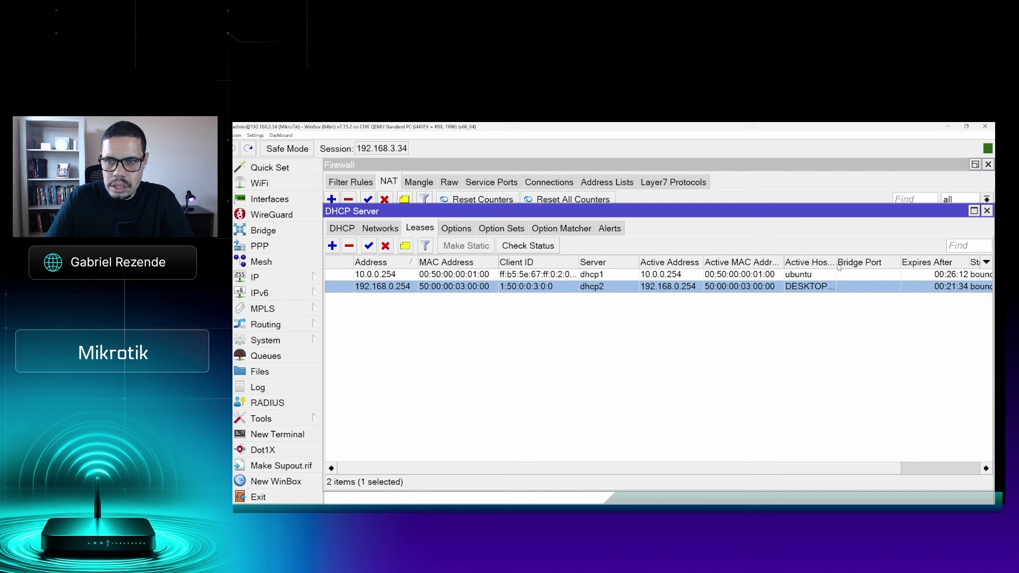
{"action": "left_click_drag", "start_coordinate": [837, 267], "coordinate": [899, 269]}
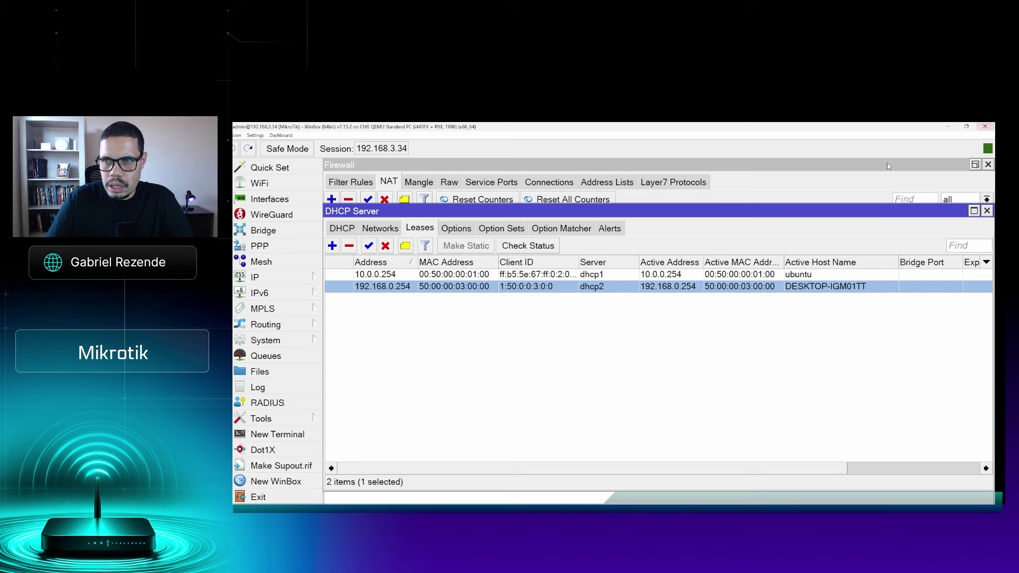
Minimize WinBox and reload RH's Add IP page in NxFilter, showing the bound 192.168.0.254
{"action": "left_click", "coordinate": [949, 128]}
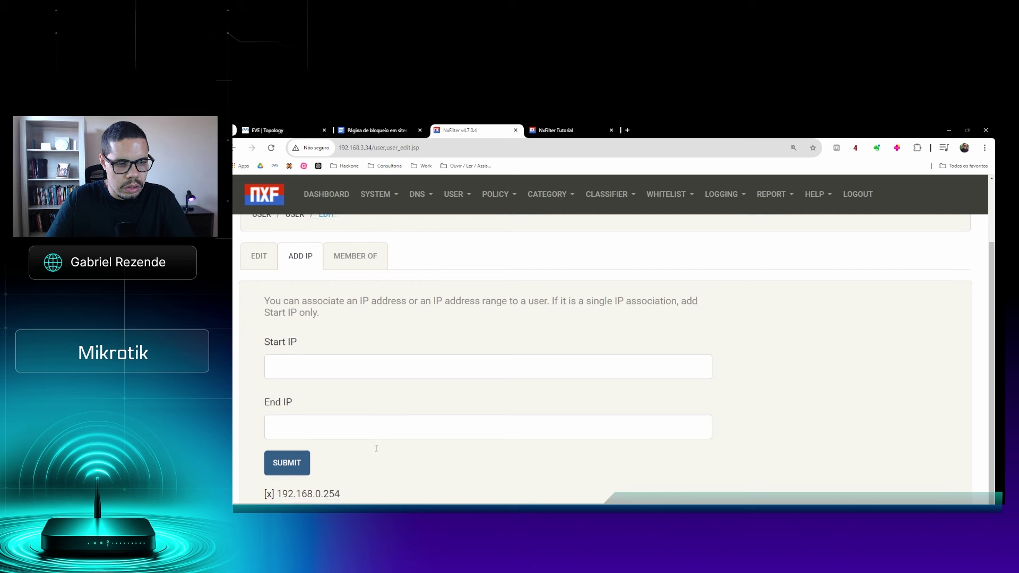
{"action": "left_click_drag", "start_coordinate": [340, 494], "coordinate": [290, 498]}
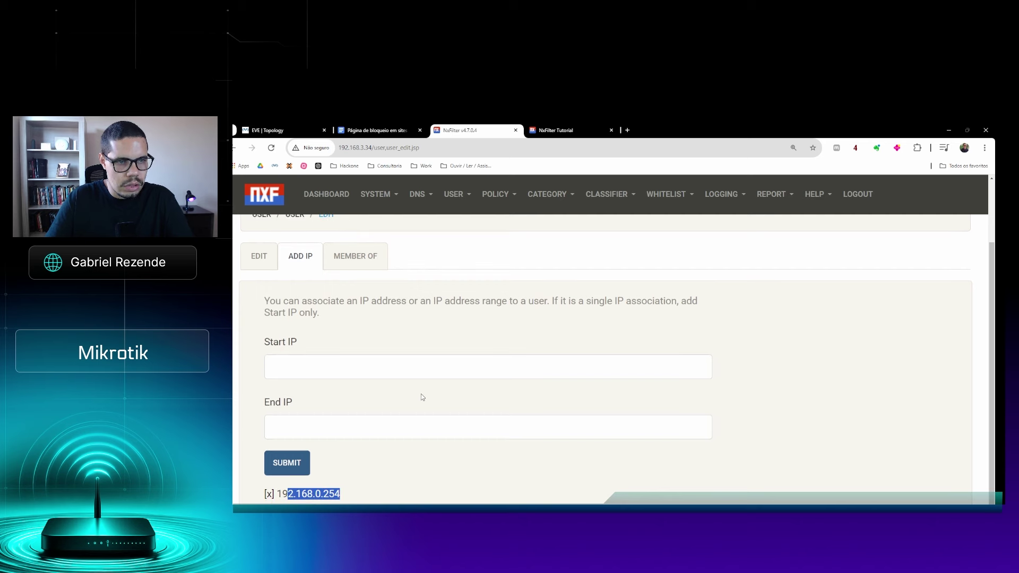
{"action": "key", "text": "F5"}
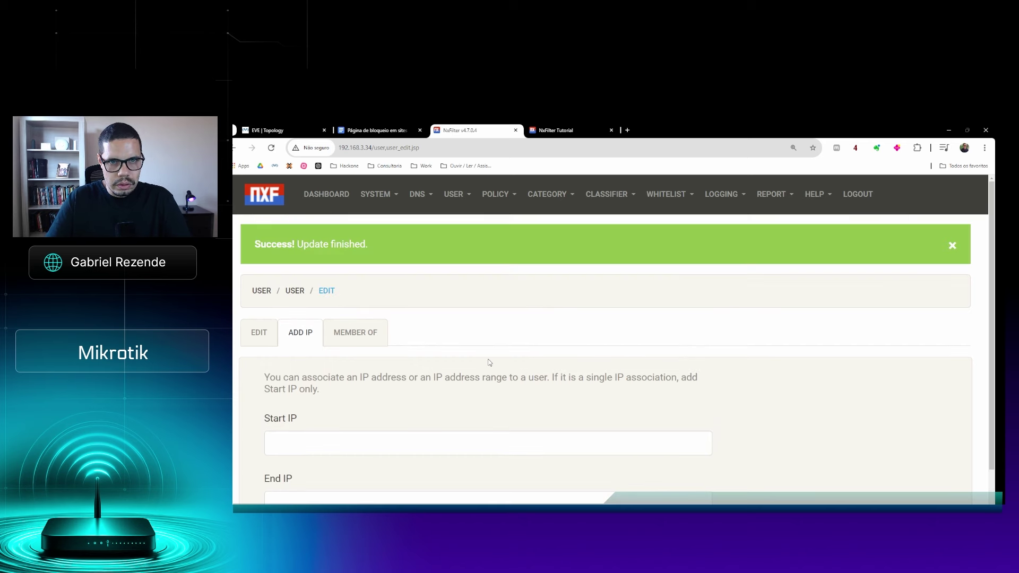
{"action": "left_click", "coordinate": [496, 194]}
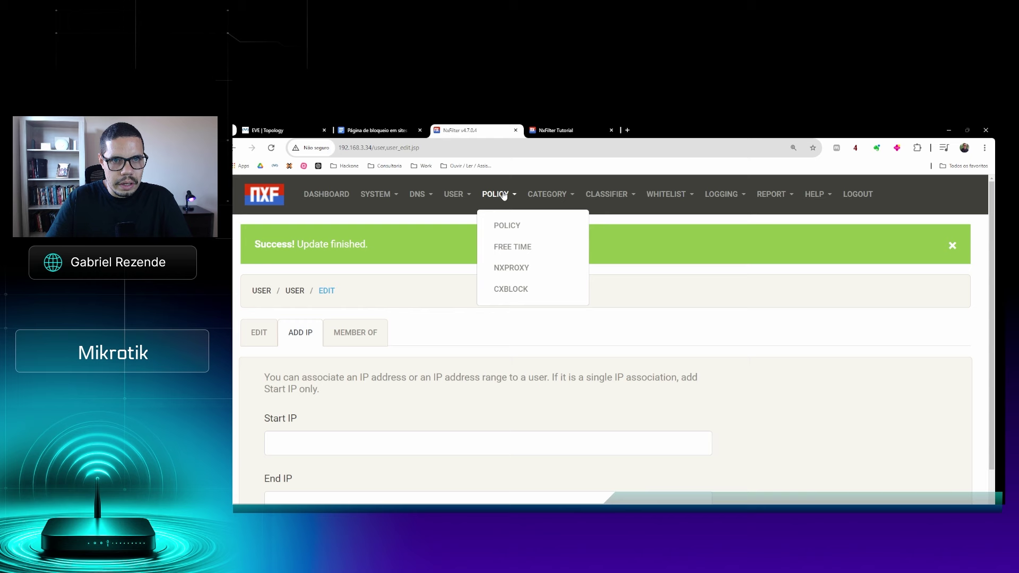
Open the Default policy for editing and scroll through its options
{"action": "left_click", "coordinate": [507, 227]}
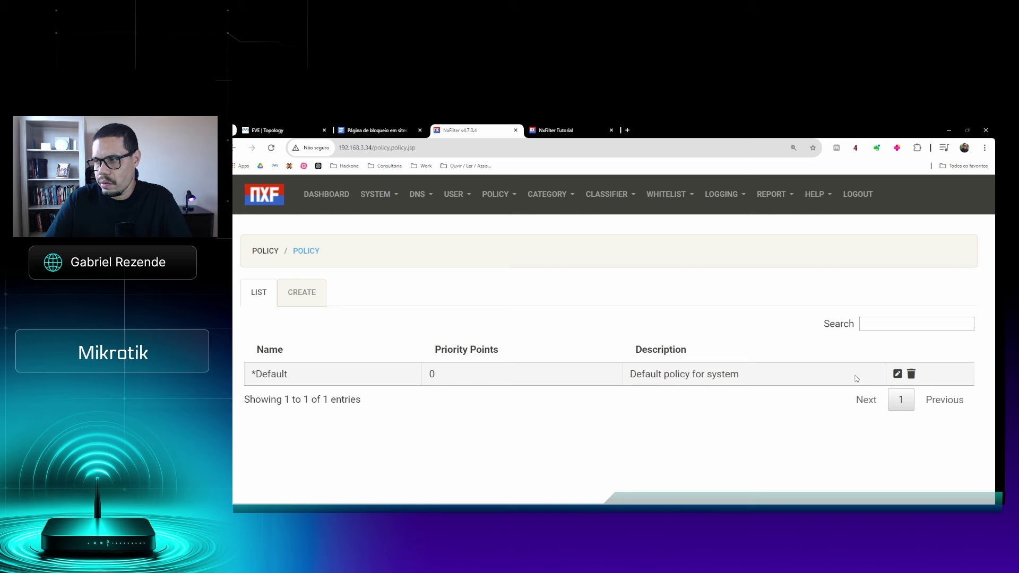
{"action": "left_click", "coordinate": [898, 375]}
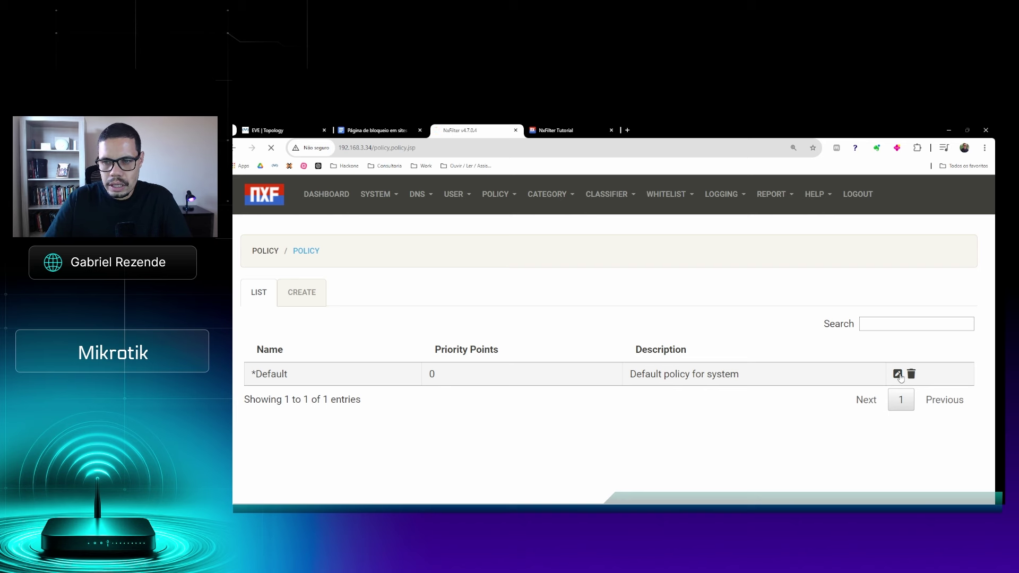
{"action": "scroll", "coordinate": [487, 336], "scroll_direction": "down", "scroll_amount": 3}
{"action": "scroll", "coordinate": [486, 337], "scroll_direction": "down", "scroll_amount": 1}
{"action": "scroll", "coordinate": [485, 336], "scroll_direction": "up", "scroll_amount": 4}
{"action": "scroll", "coordinate": [485, 336], "scroll_direction": "down", "scroll_amount": 4}
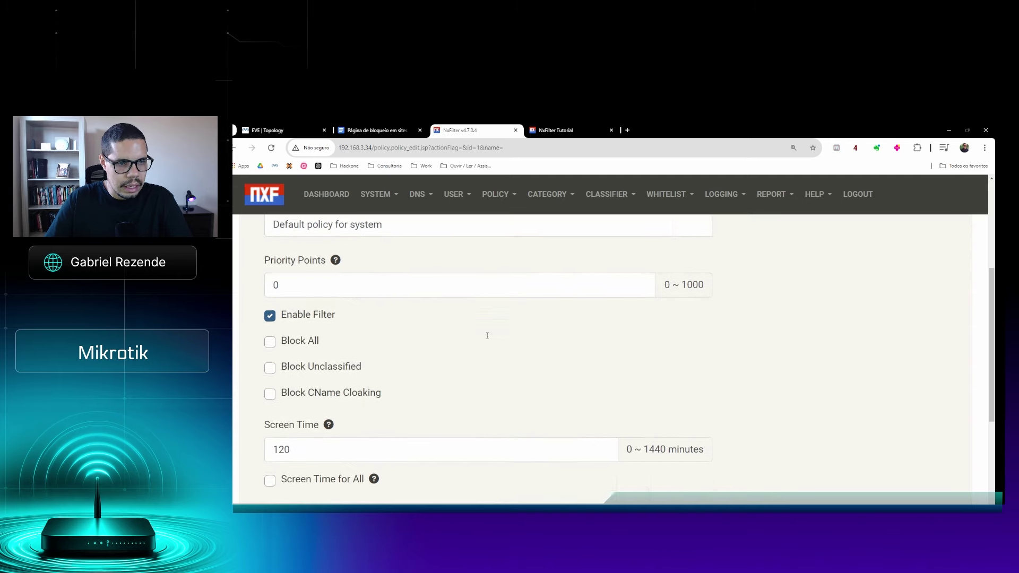
{"action": "scroll", "coordinate": [487, 336], "scroll_direction": "down", "scroll_amount": 1}
{"action": "scroll", "coordinate": [339, 282], "scroll_direction": "down", "scroll_amount": 4}
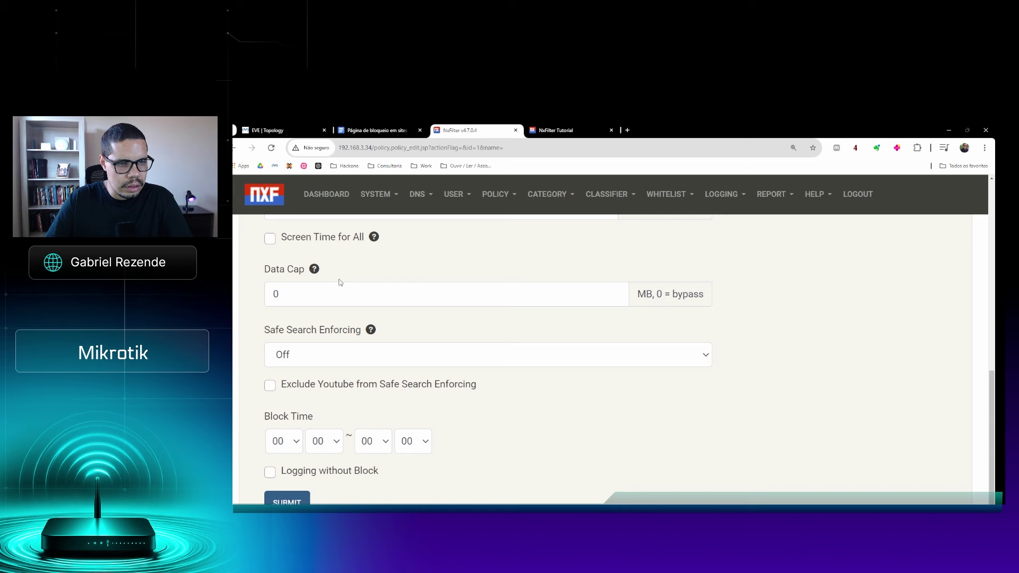
{"action": "scroll", "coordinate": [339, 286], "scroll_direction": "up", "scroll_amount": 8}
{"action": "scroll", "coordinate": [293, 436], "scroll_direction": "down", "scroll_amount": 2}
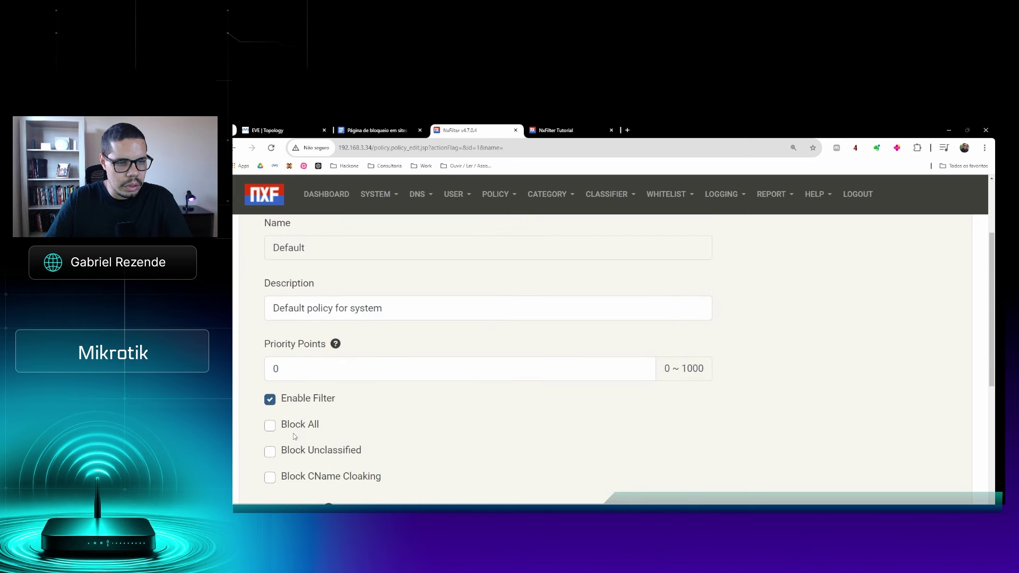
Toggle Block All on and back off, then go to the Whitelist Domain list
{"action": "left_click", "coordinate": [270, 426]}
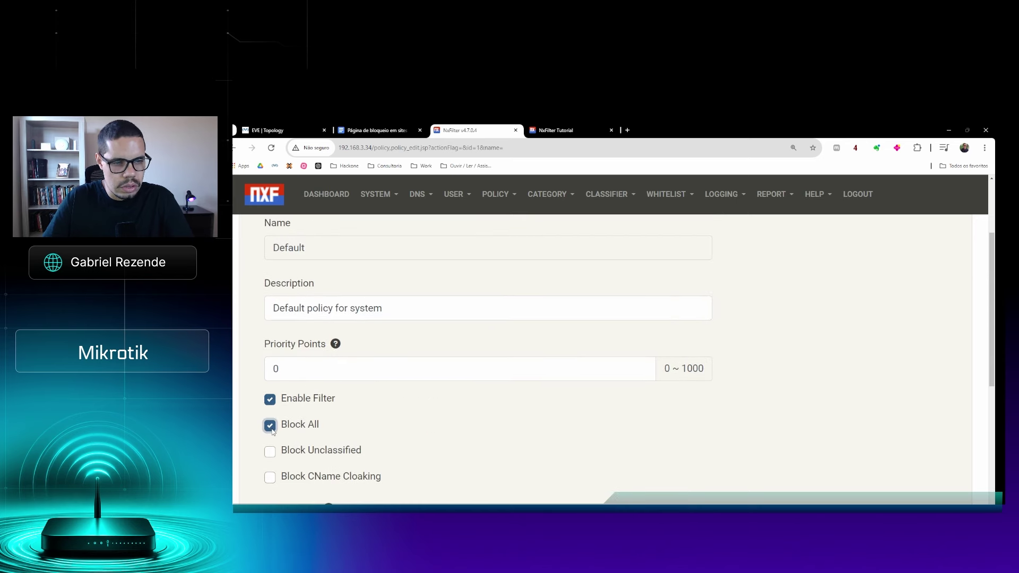
{"action": "left_click", "coordinate": [271, 427]}
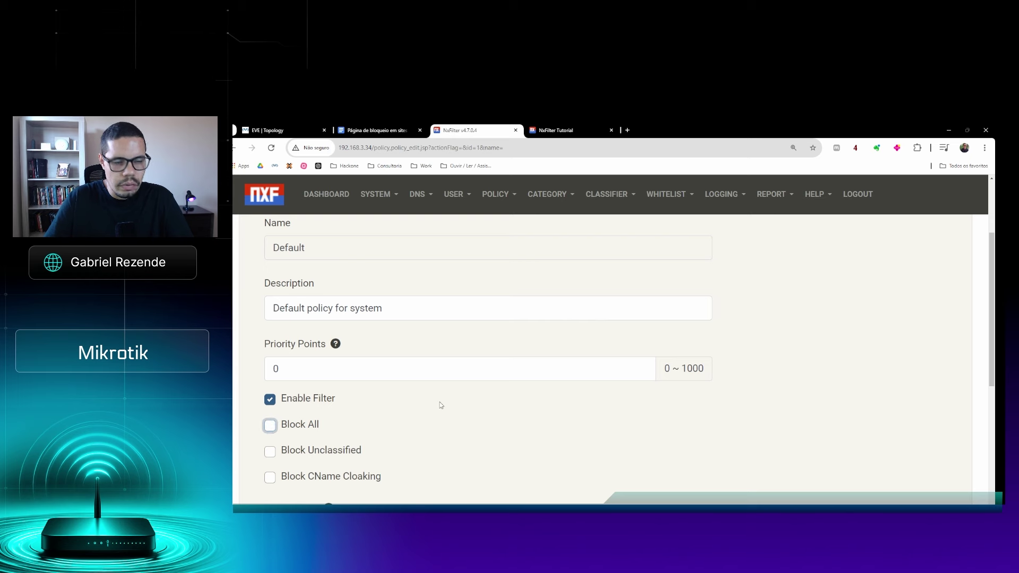
{"action": "scroll", "coordinate": [505, 395], "scroll_direction": "up", "scroll_amount": 2}
{"action": "left_click", "coordinate": [668, 194]}
{"action": "left_click", "coordinate": [672, 224]}
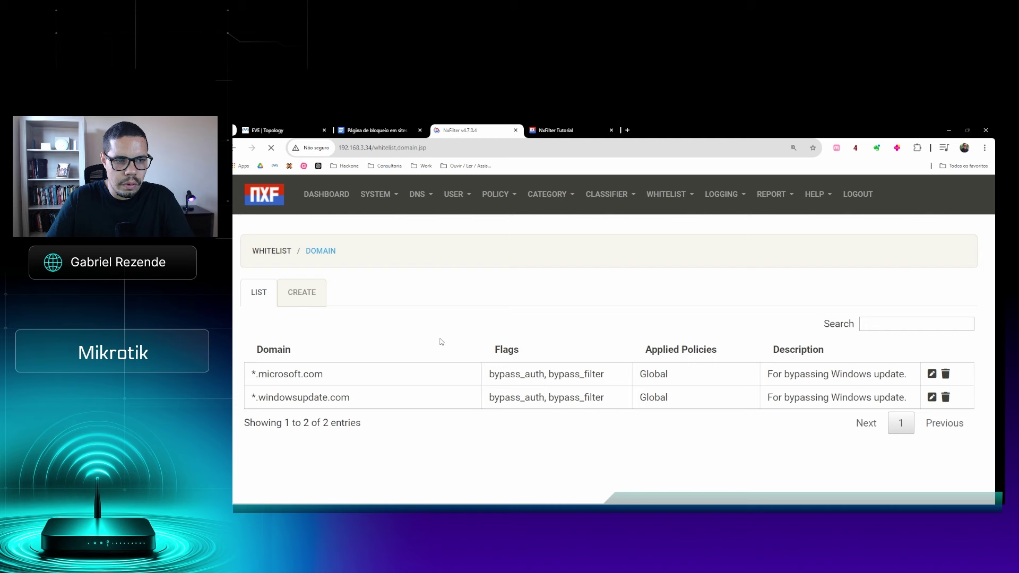
Create whitelist domain *.uai.com.br with Admin Block ticked and submit it
{"action": "left_click", "coordinate": [302, 302]}
{"action": "left_click", "coordinate": [332, 365]}
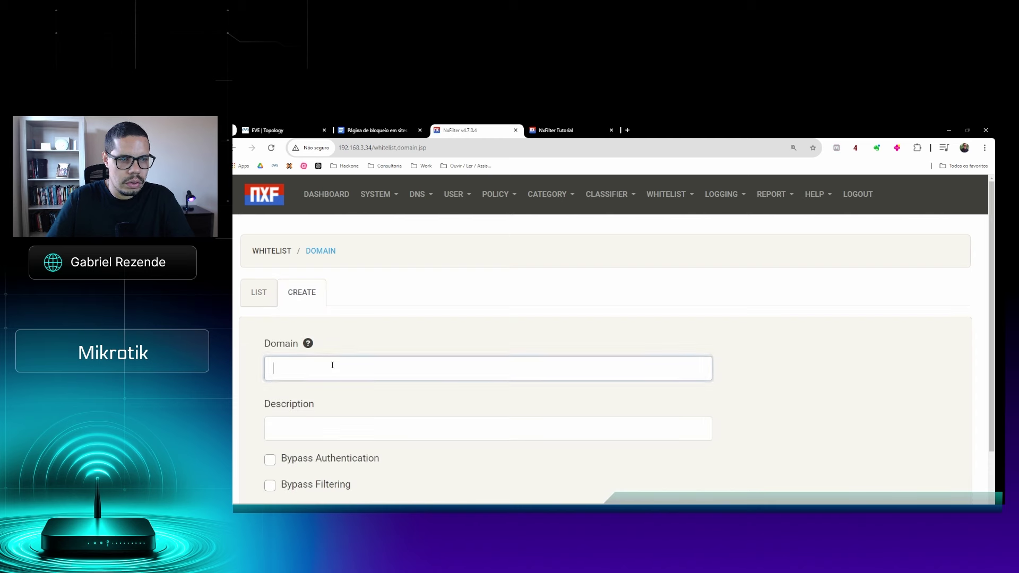
{"action": "type", "text": "*"}
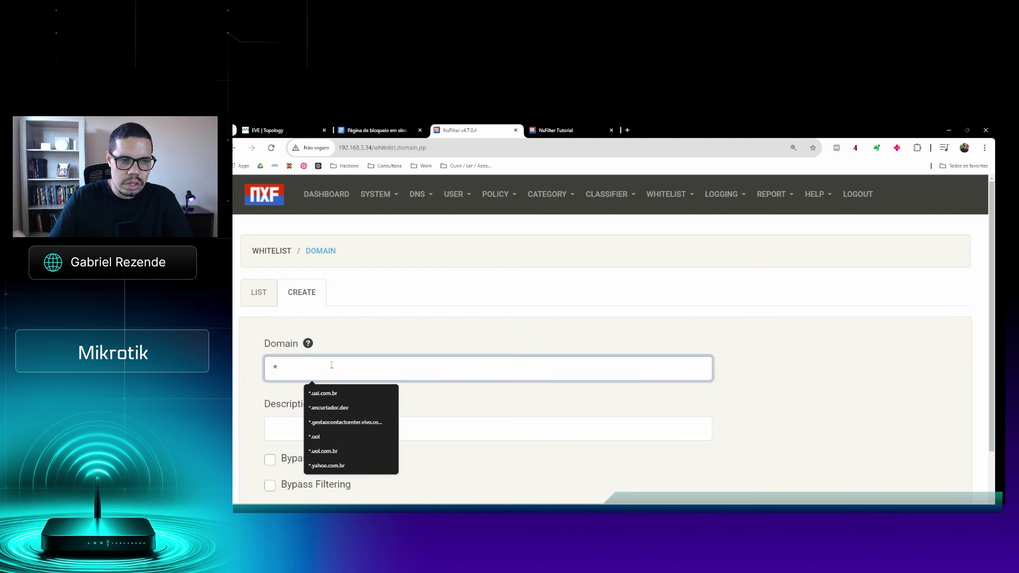
{"action": "type", "text": ".uai.com.br"}
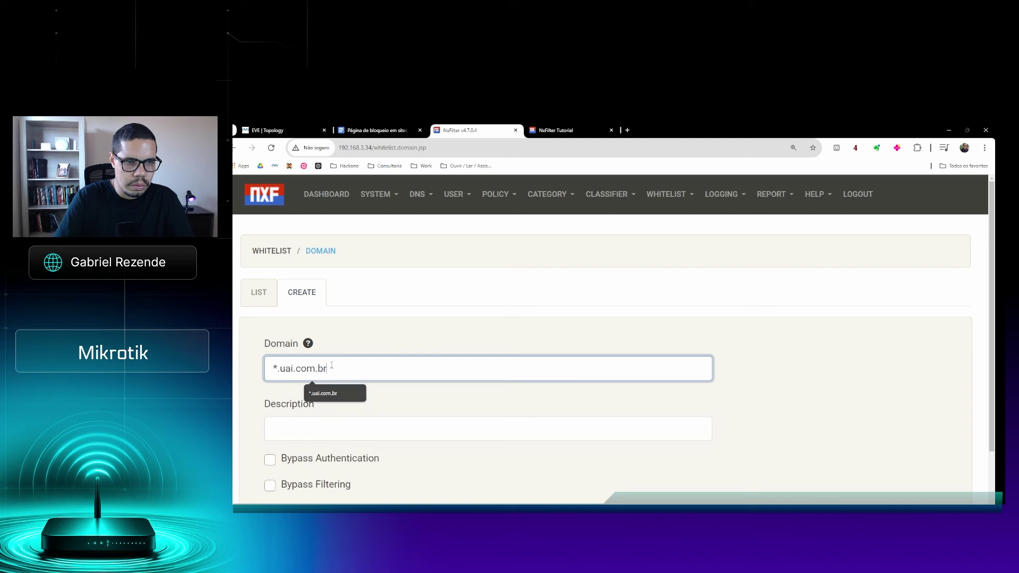
{"action": "key", "text": "Escape"}
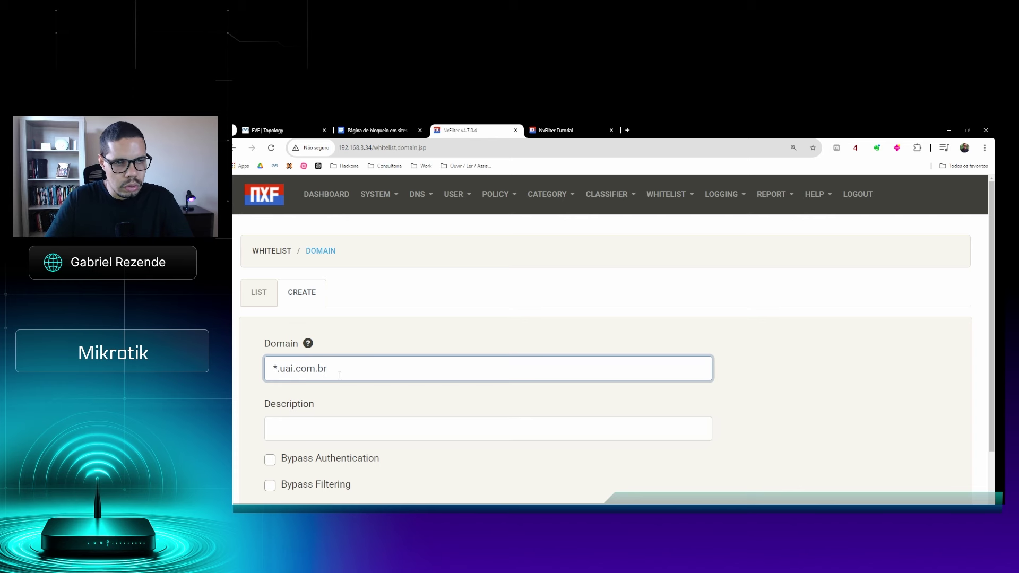
{"action": "double_click", "coordinate": [307, 368]}
{"action": "key", "text": "ctrl+a"}
{"action": "left_click", "coordinate": [307, 369]}
{"action": "scroll", "coordinate": [298, 418], "scroll_direction": "down", "scroll_amount": 2}
{"action": "left_click", "coordinate": [270, 432]}
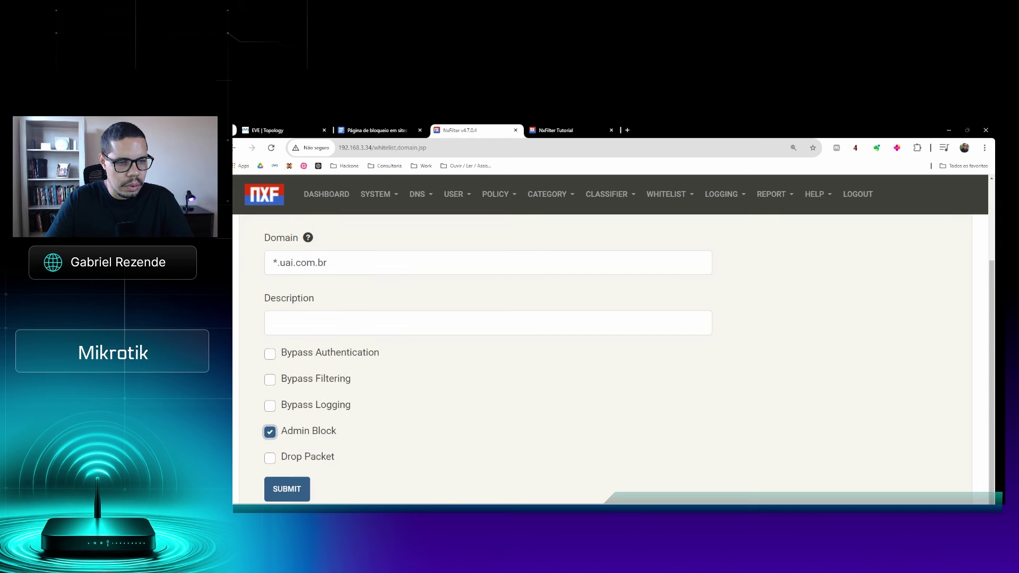
{"action": "left_click", "coordinate": [291, 489]}
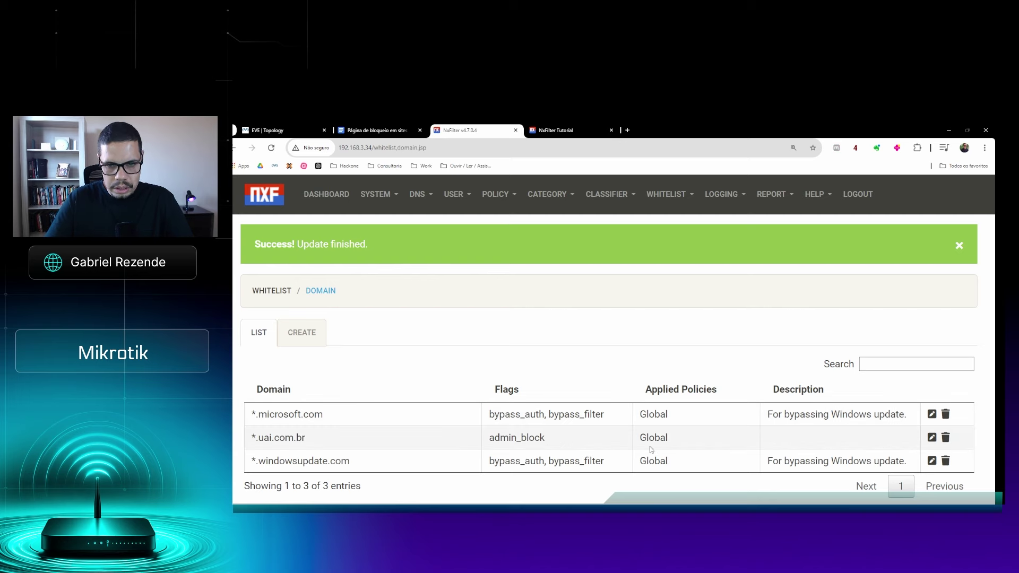
Edit the *.uai.com.br entry and view its Applied Policies, trying the Default policy
{"action": "left_click_drag", "start_coordinate": [670, 443], "coordinate": [628, 445]}
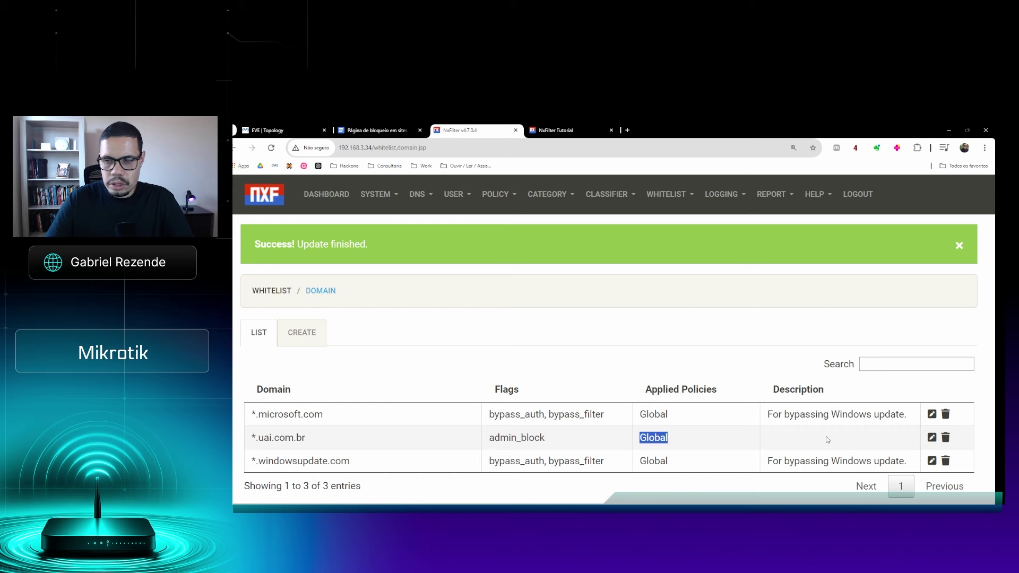
{"action": "left_click", "coordinate": [931, 439]}
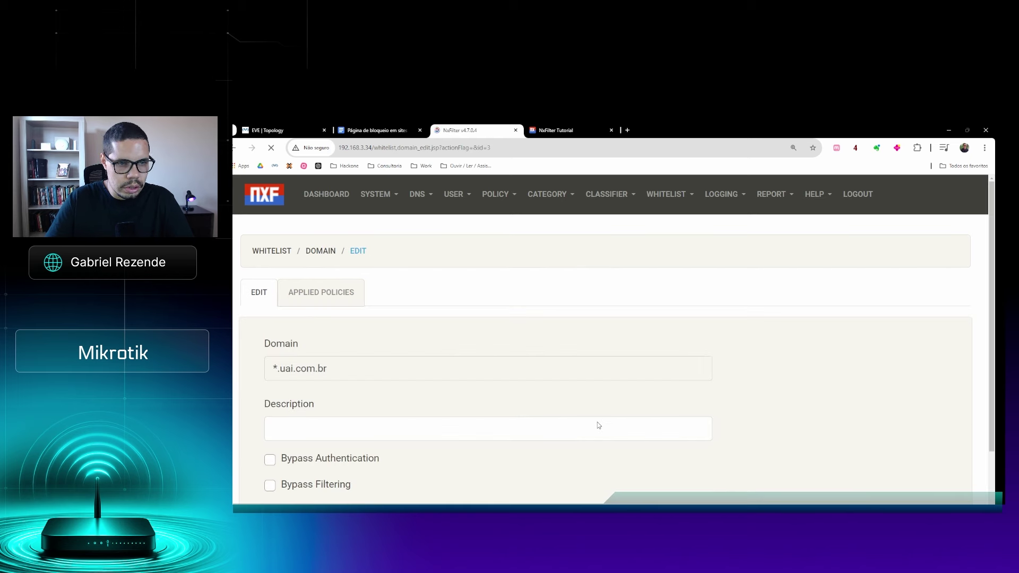
{"action": "left_click", "coordinate": [320, 304]}
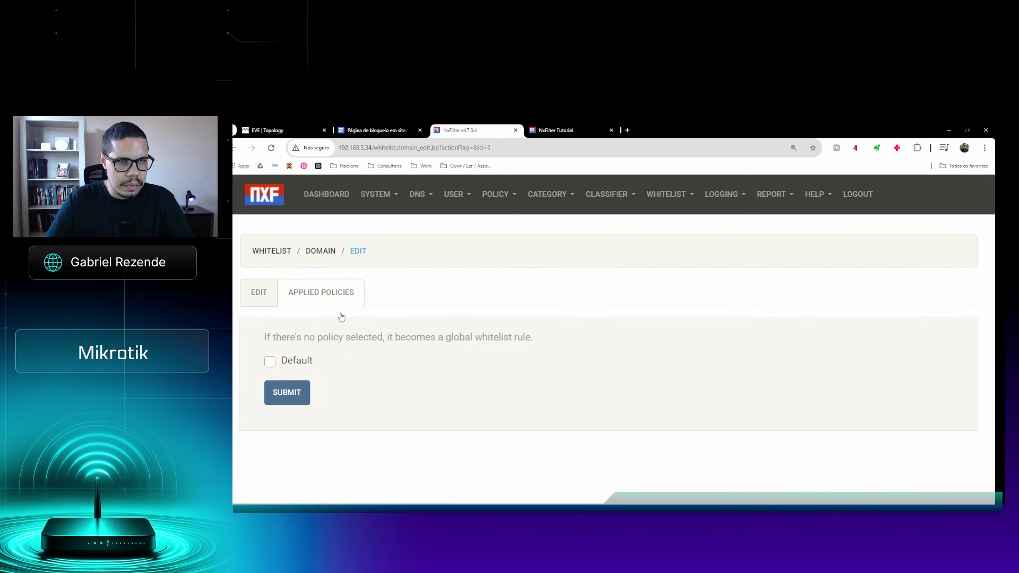
{"action": "double_click", "coordinate": [269, 365]}
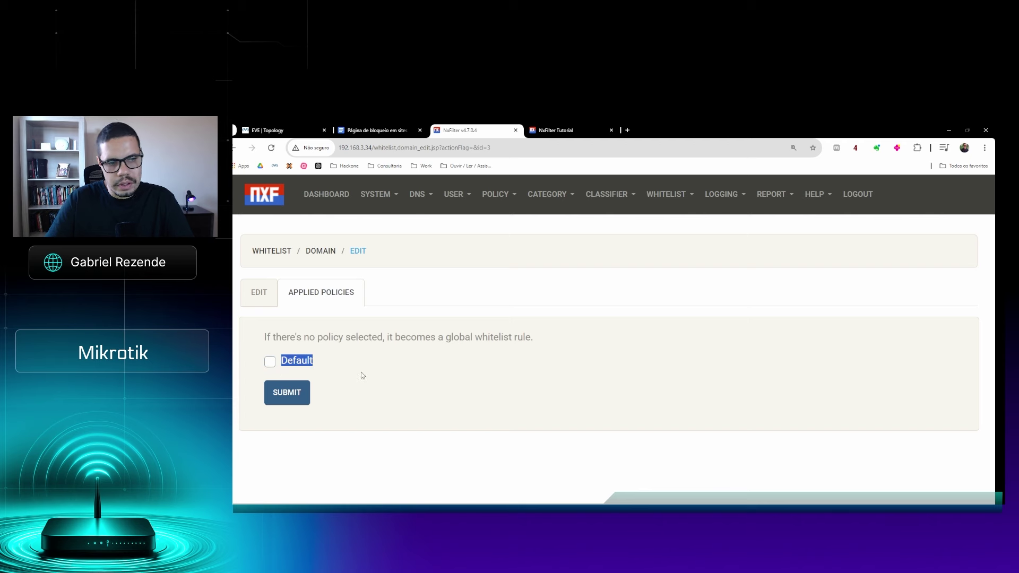